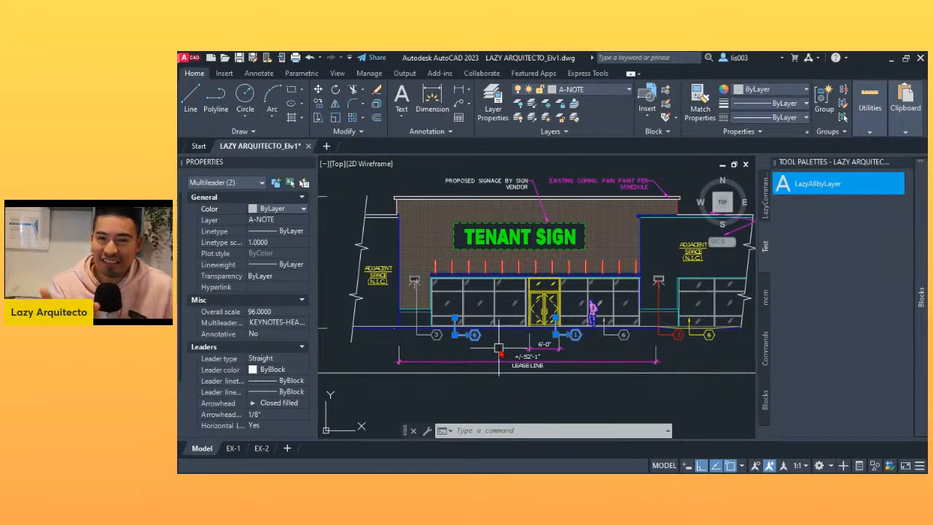
pyautogui.moveTo(499, 349); pyautogui.dragTo(484, 358, button='middle')
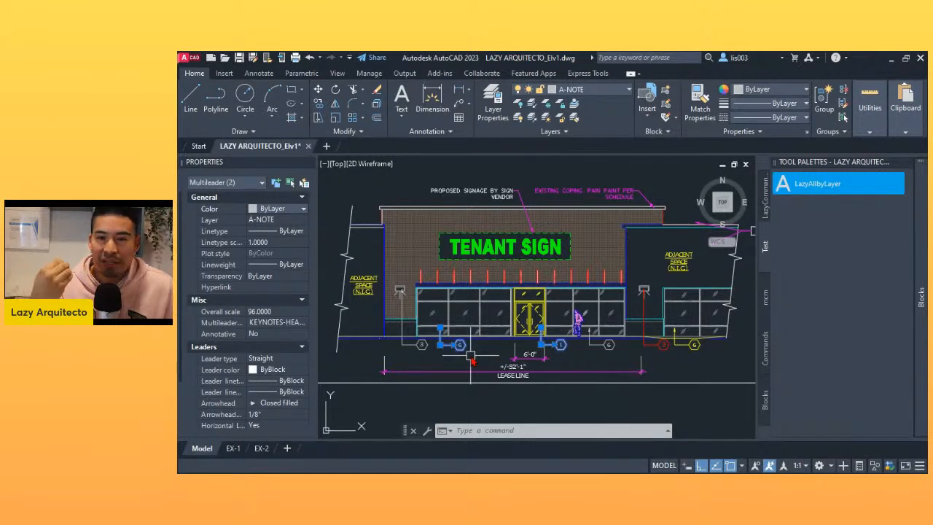
pyautogui.moveTo(470, 356); pyautogui.dragTo(441, 357, button='middle')
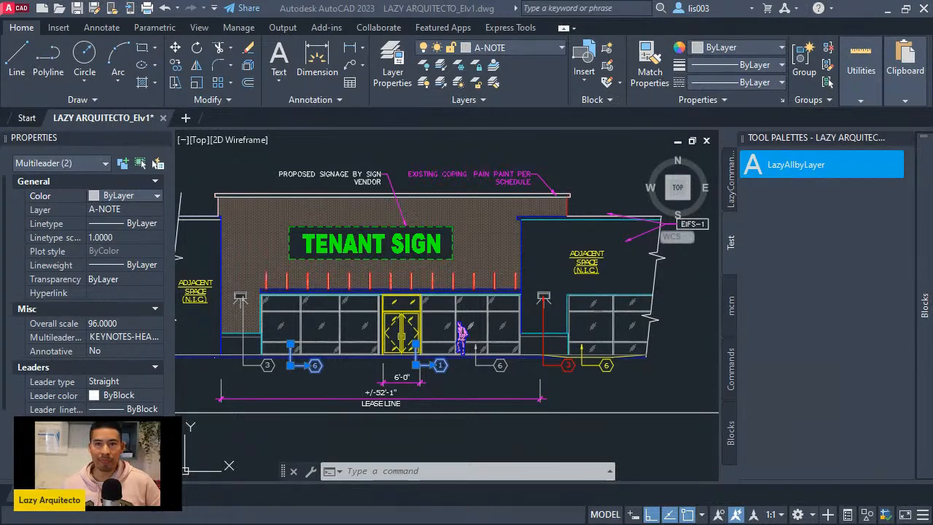
# - Deselect the multileaders and undo the last property changes on the keynote 6 and keynote 1 leaders below the storefront
pyautogui.moveTo(562, 428); pyautogui.dragTo(546, 416, button='middle')
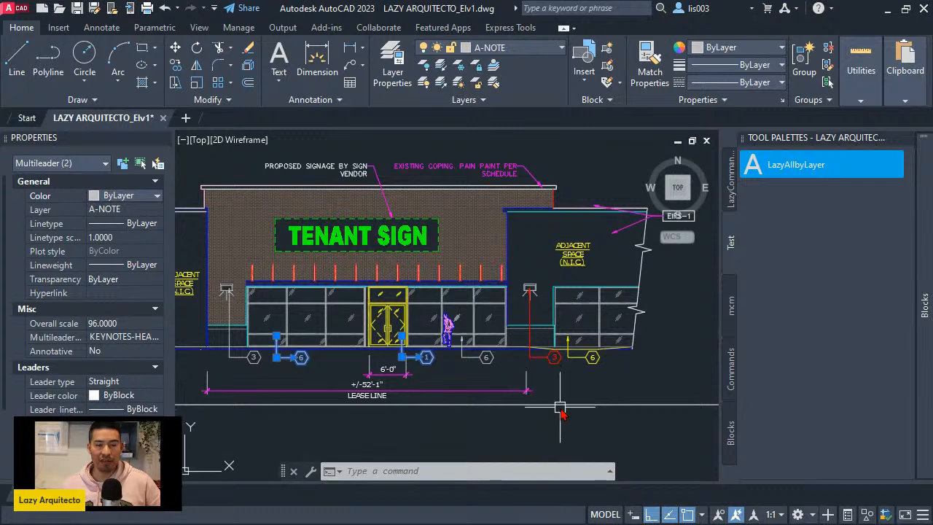
pyautogui.press('Escape')
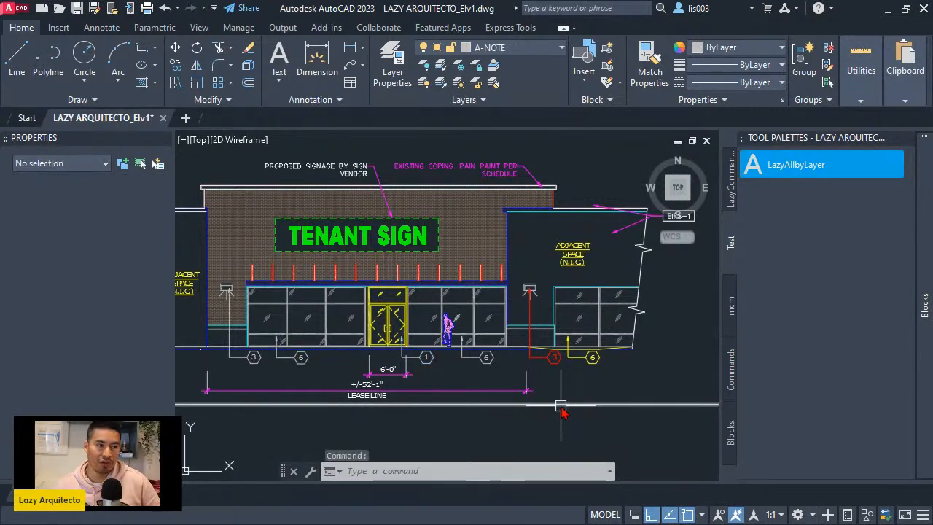
pyautogui.hotkey('ctrl', 'z')
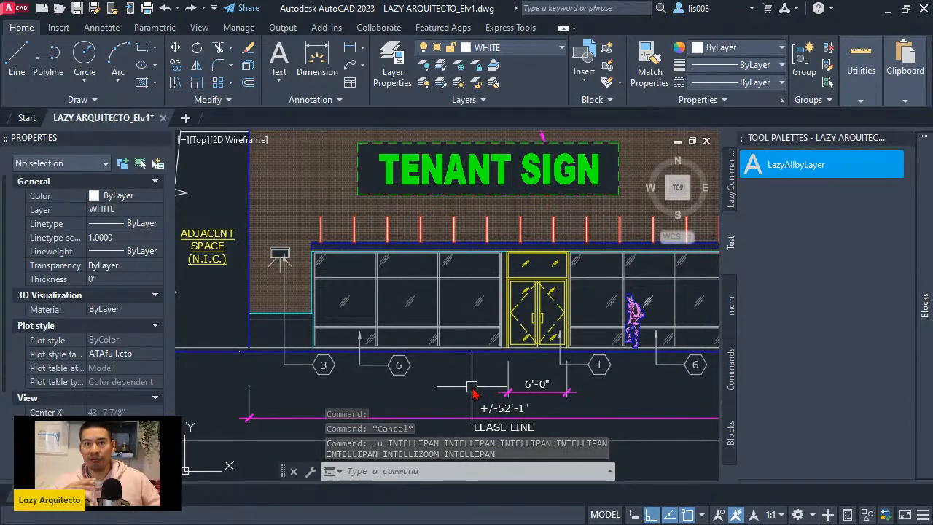
pyautogui.moveTo(489, 386); pyautogui.dragTo(432, 371, button='middle')
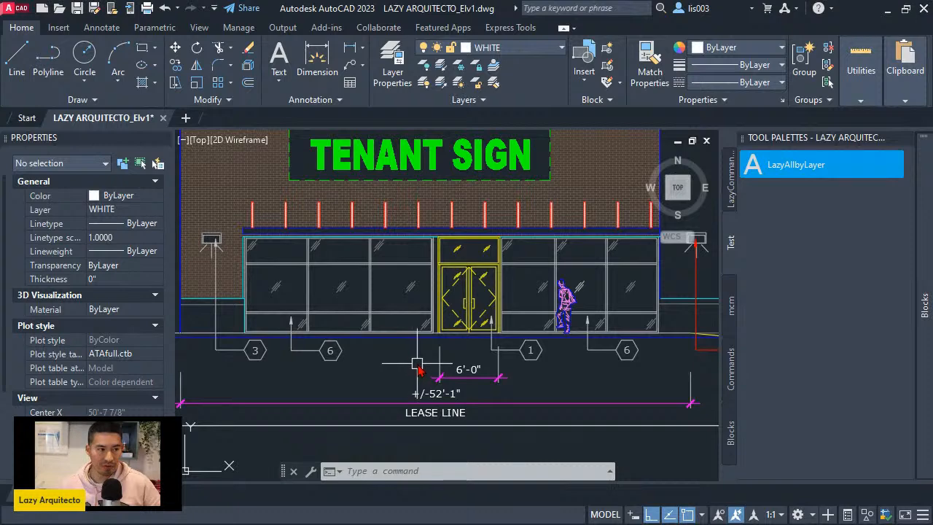
pyautogui.hotkey('ctrl', 'z')
pyautogui.hotkey('ctrl', 'z')
pyautogui.hotkey('ctrl', 'z')
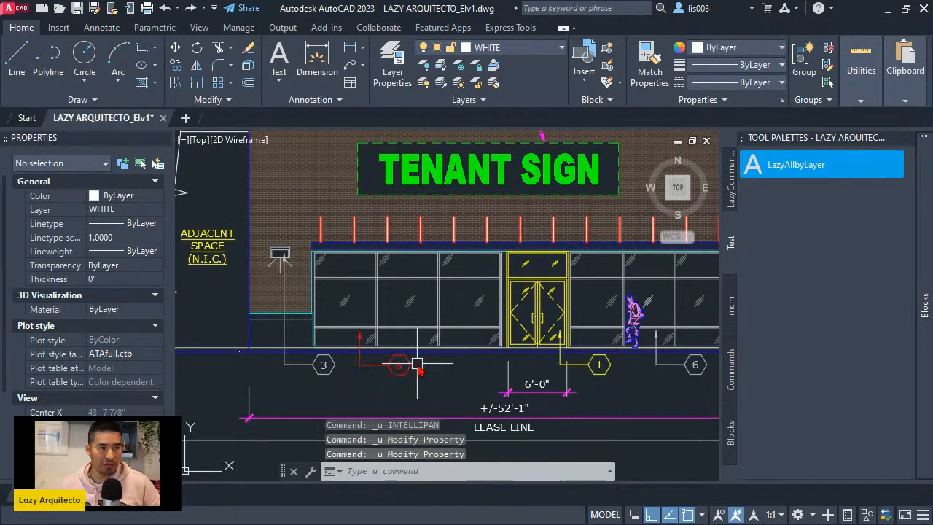
# - Inspect the color property and available color options of the keynote 1 multileader below the entrance doors, then clear the selection
pyautogui.moveTo(584, 387); pyautogui.dragTo(467, 389, button='middle')
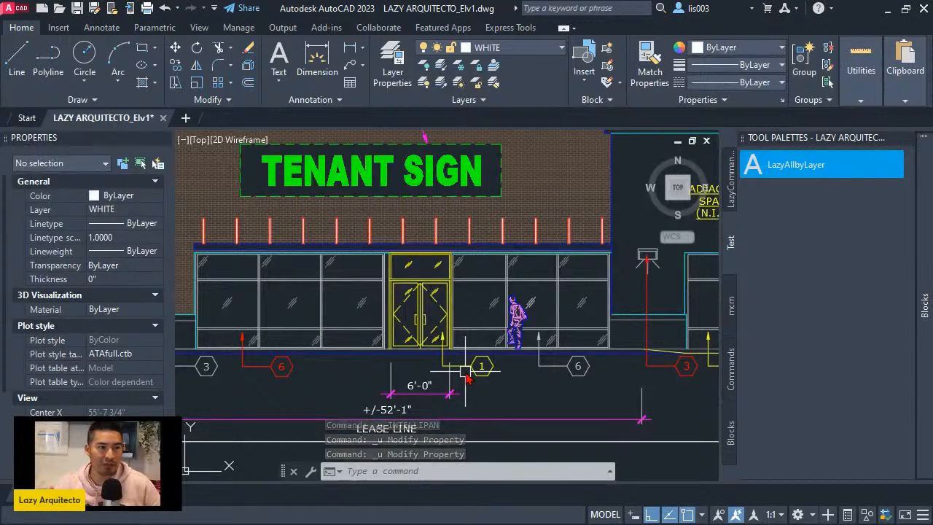
pyautogui.moveTo(466, 376); pyautogui.dragTo(438, 367, button='middle')
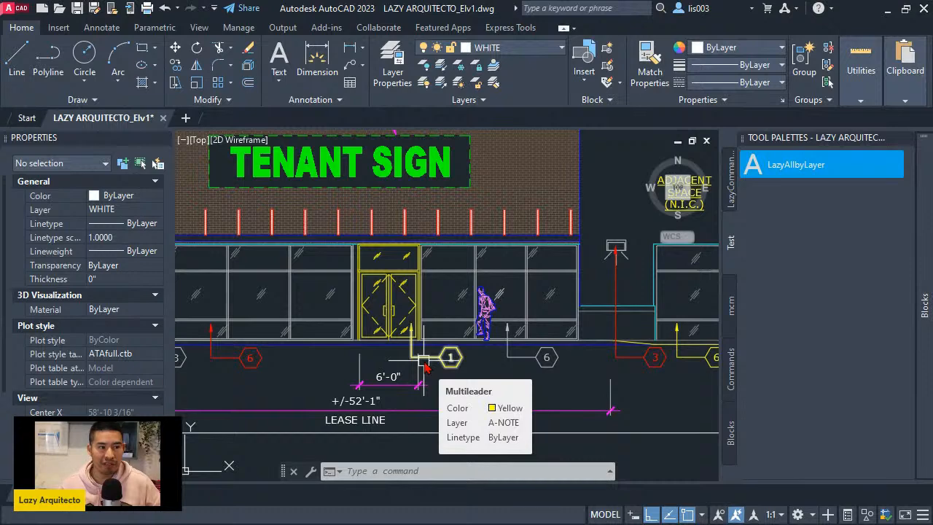
pyautogui.moveTo(441, 366); pyautogui.dragTo(410, 362, button='middle')
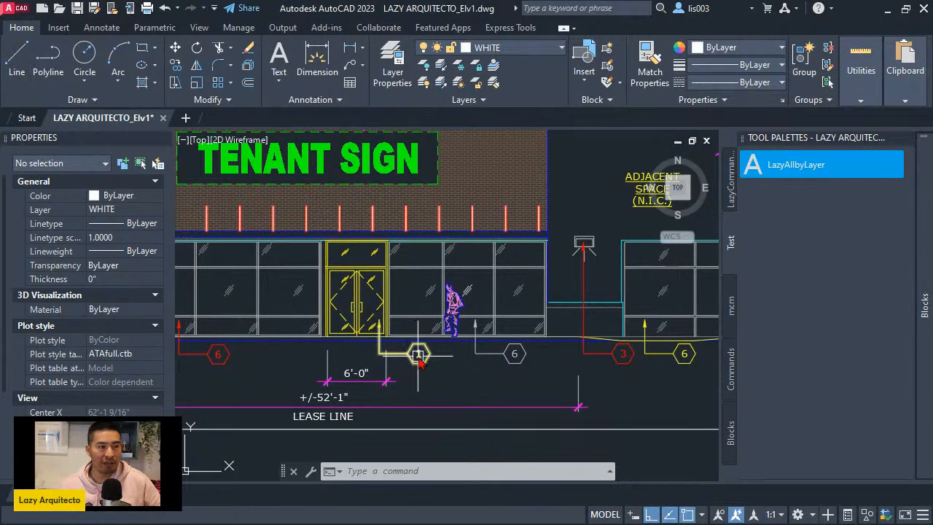
pyautogui.click(417, 366)
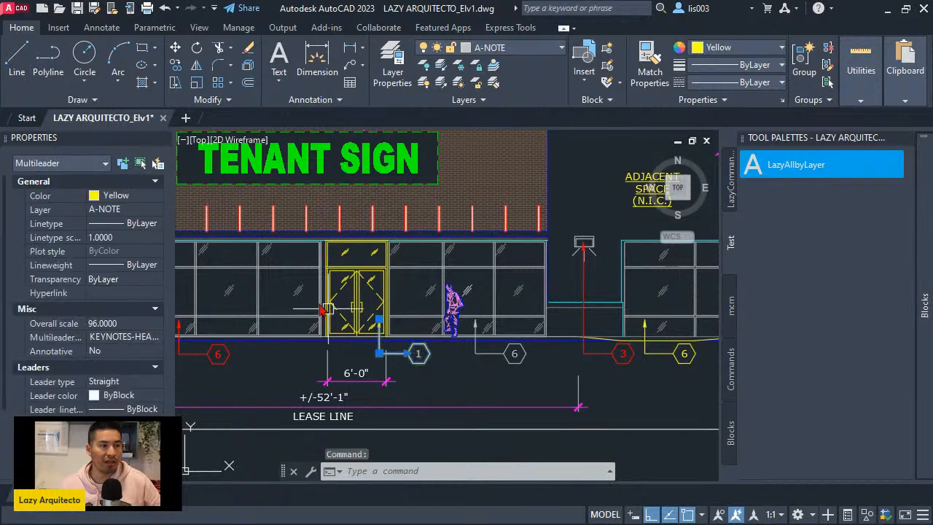
pyautogui.click(124, 197)
pyautogui.click(125, 198)
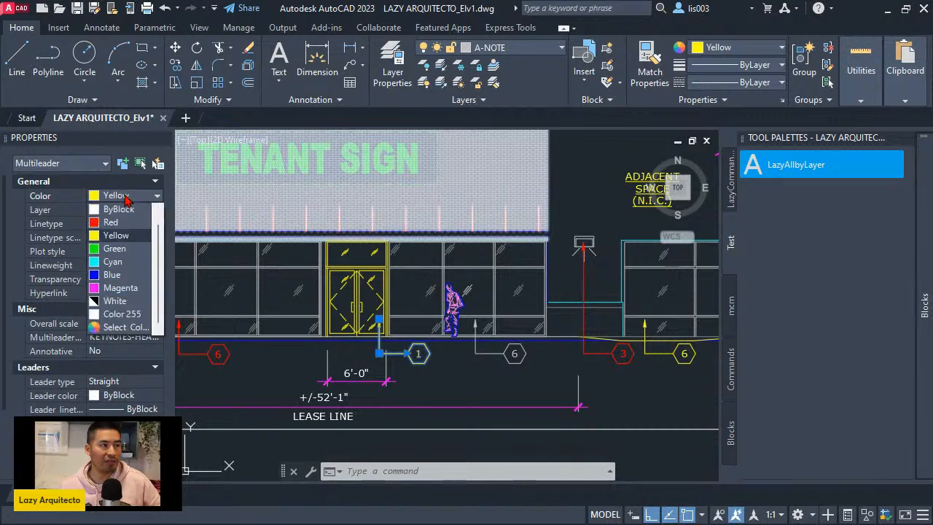
pyautogui.click(127, 199)
pyautogui.scroll(-2, 369, 361)
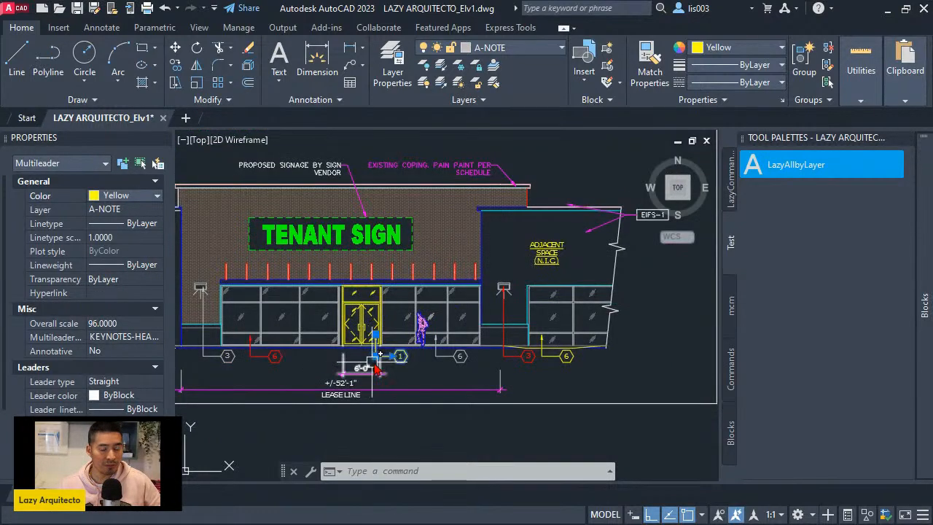
pyautogui.moveTo(373, 368); pyautogui.dragTo(395, 369, button='middle')
pyautogui.press('Escape')
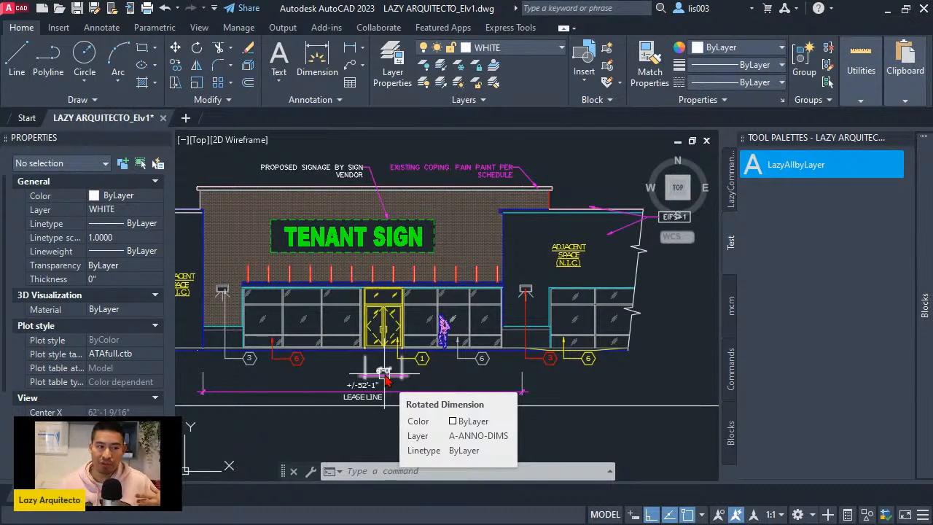
# - Close the Tool Palettes to give the storefront elevation a wider drawing area
pyautogui.click(391, 473)
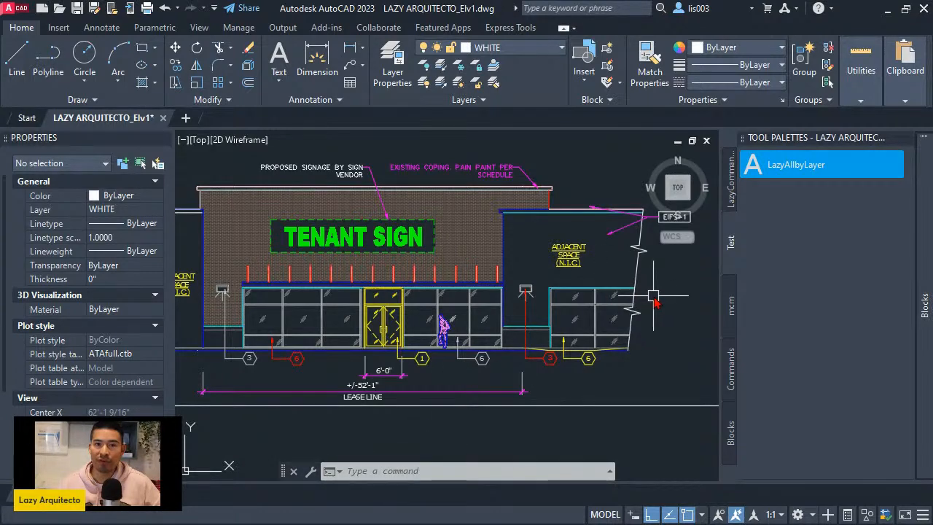
pyautogui.moveTo(477, 410); pyautogui.dragTo(461, 398, button='middle')
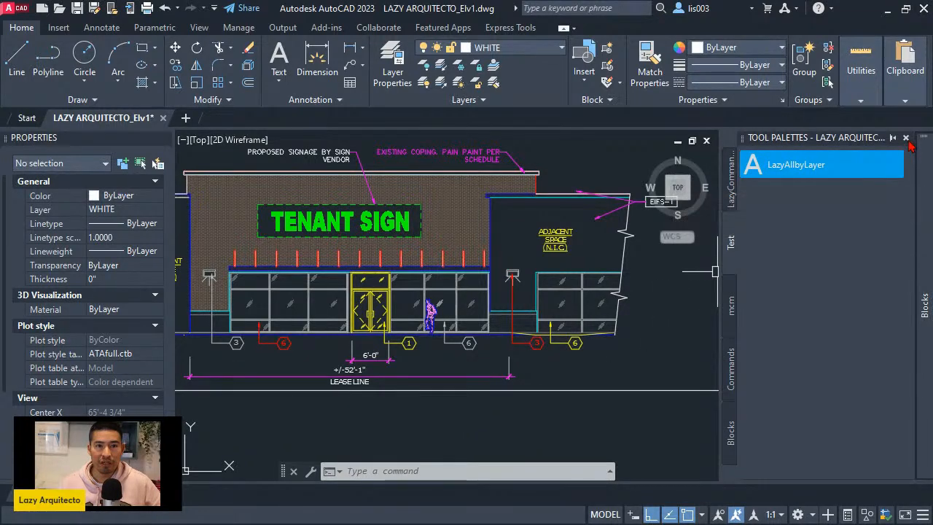
pyautogui.click(906, 137)
pyautogui.moveTo(457, 345)
pyautogui.mouseDown(button='middle')
pyautogui.moveTo(483, 369)
pyautogui.moveTo(473, 352)
pyautogui.mouseUp(button='middle')
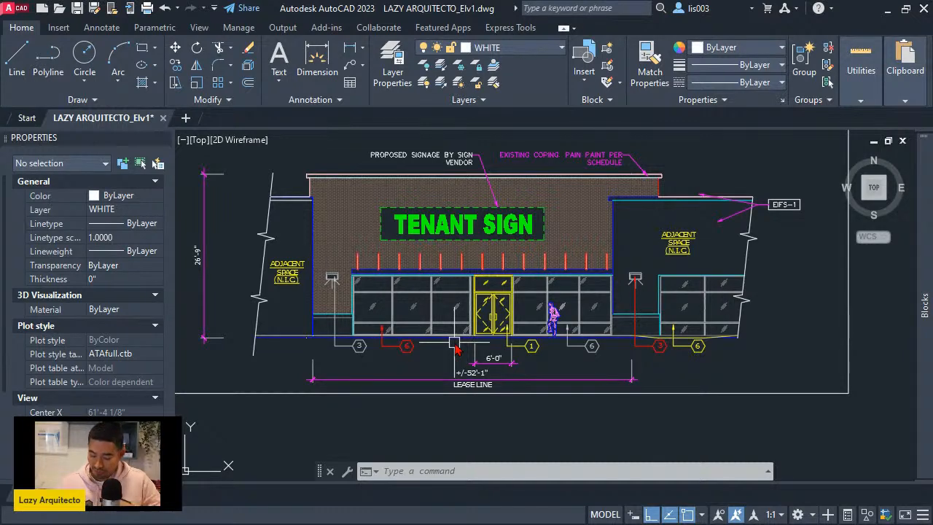
# - Run SETBYLAYER on all objects in the drawing, answering yes to changing ByBlock to ByLayer and yes to including blocks
pyautogui.write('setb')
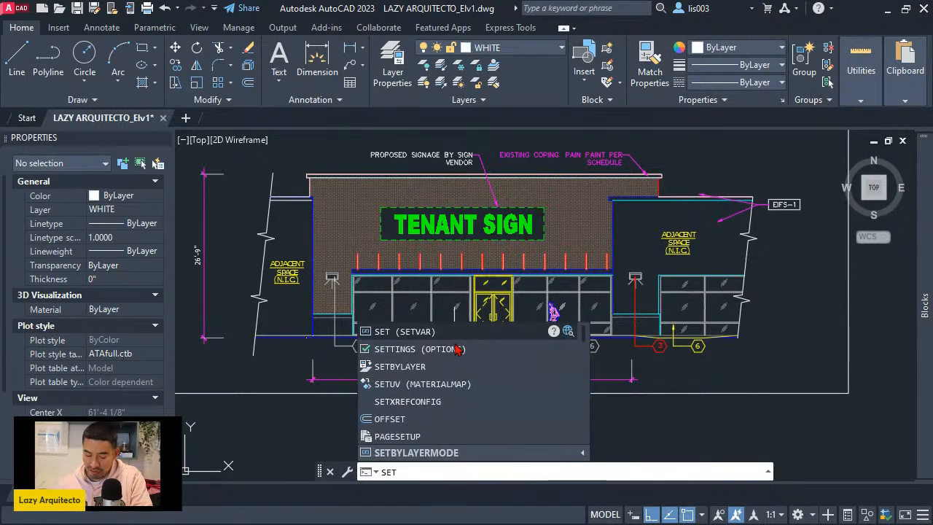
pyautogui.write('ylayer')
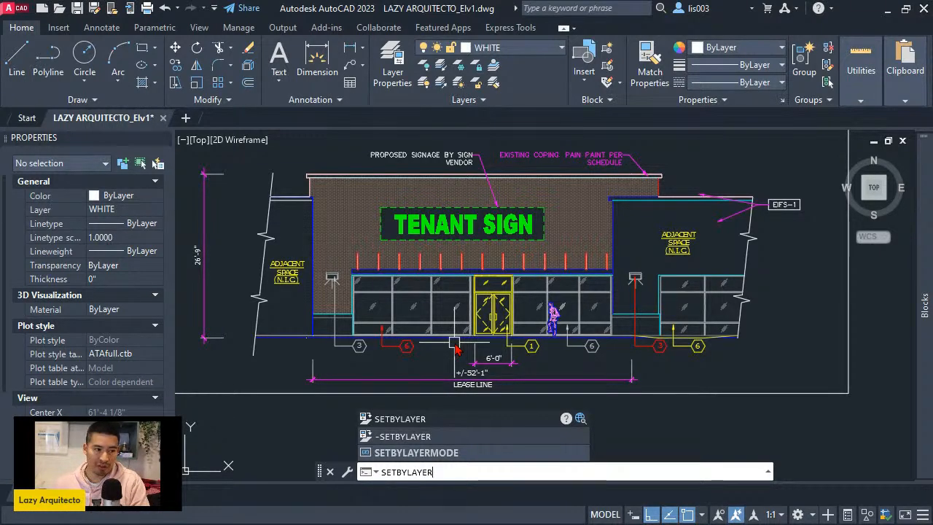
pyautogui.press('Return')
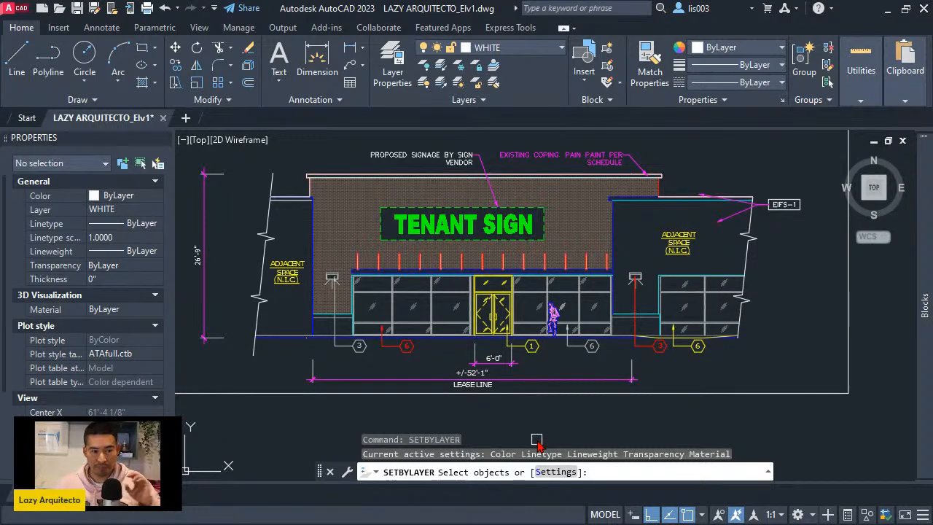
pyautogui.write('all')
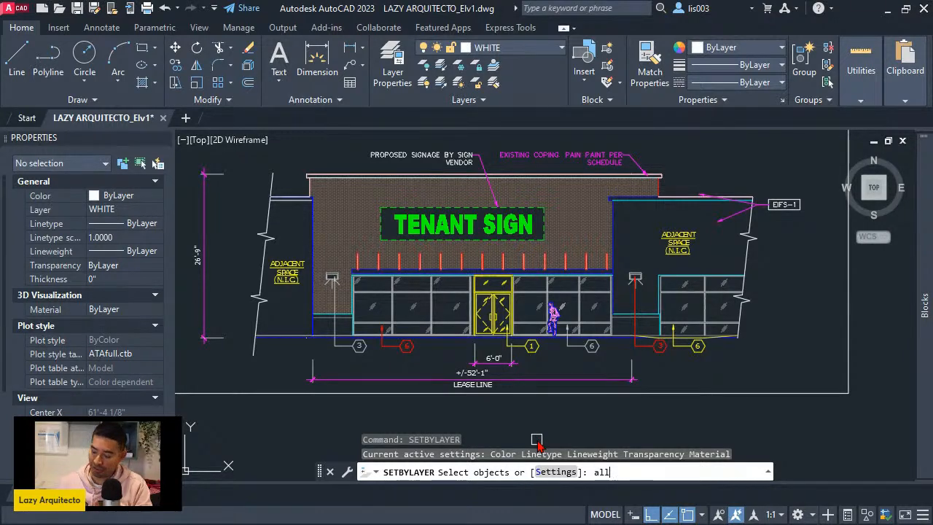
pyautogui.press('Return')
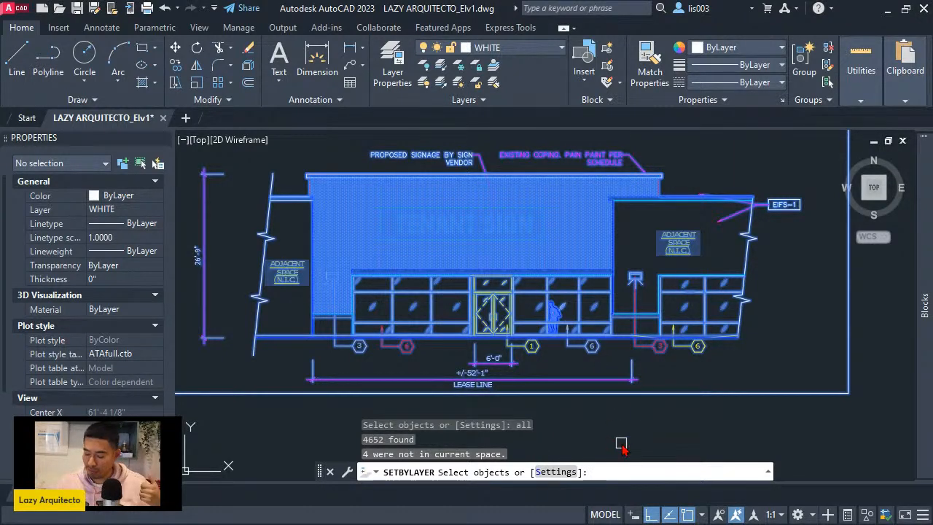
pyautogui.press('Return')
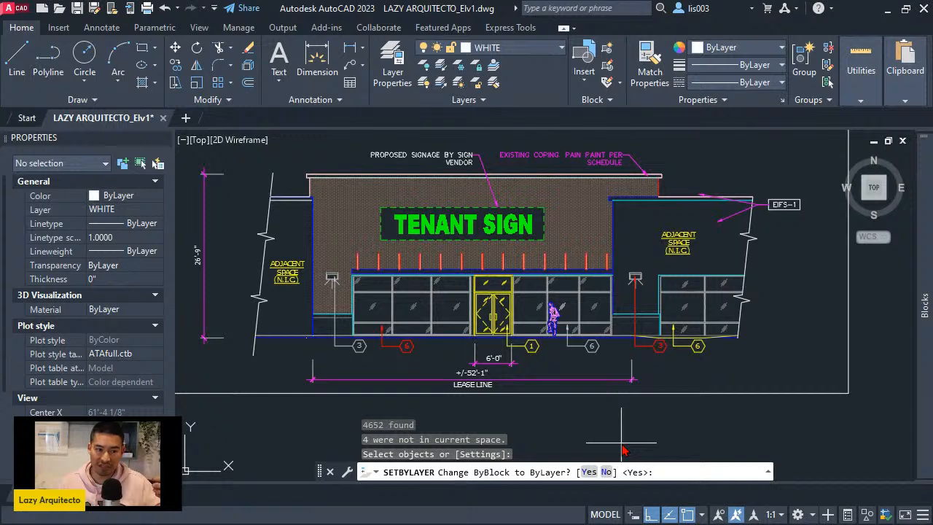
pyautogui.write('yes')
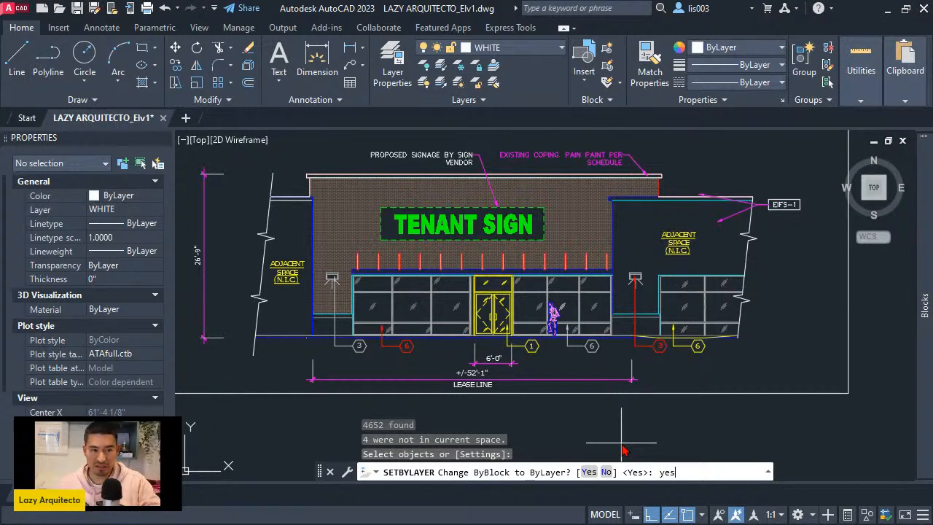
pyautogui.press('Return')
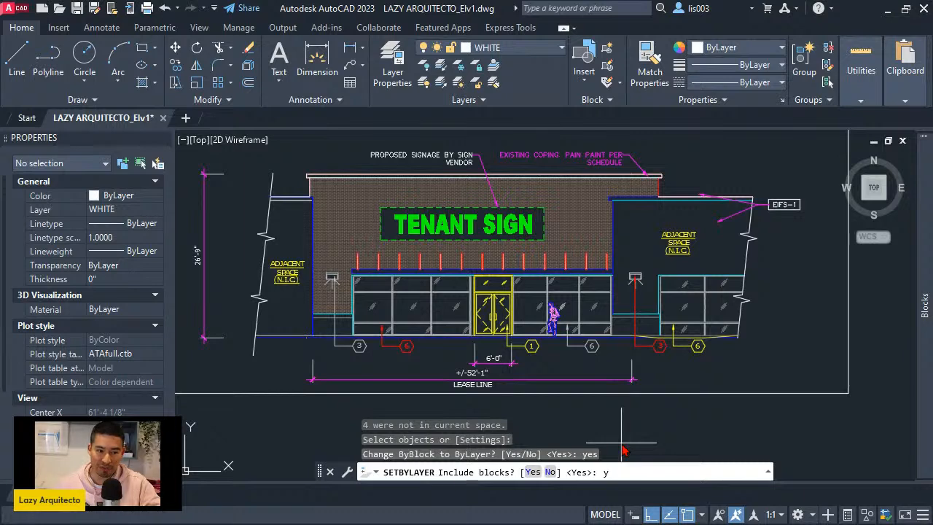
pyautogui.write('s')
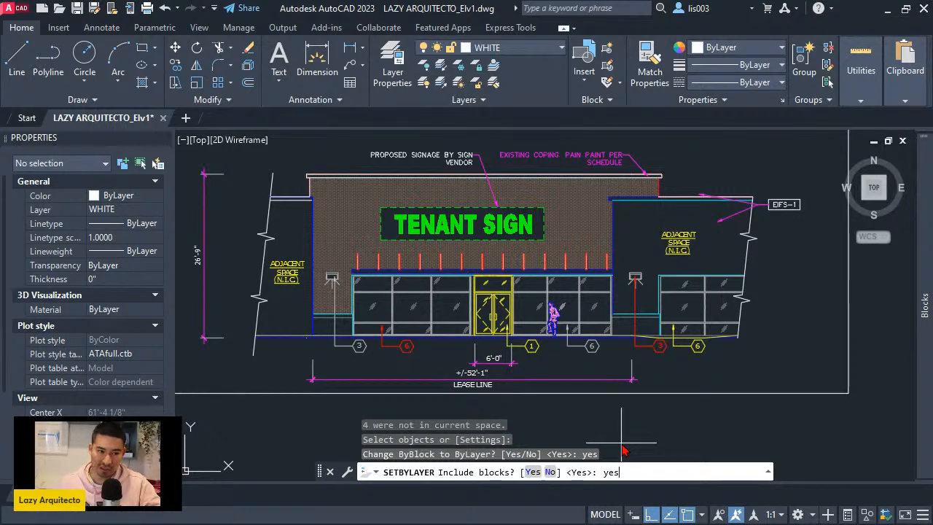
pyautogui.press('Return')
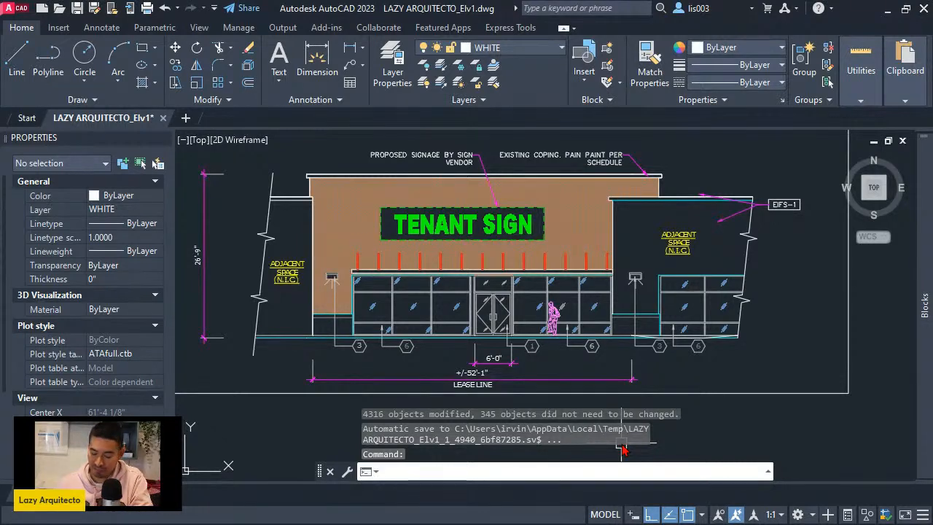
# - Start the SETBYLAYERMODE system variable and open its Help page
pyautogui.write('setbyla')
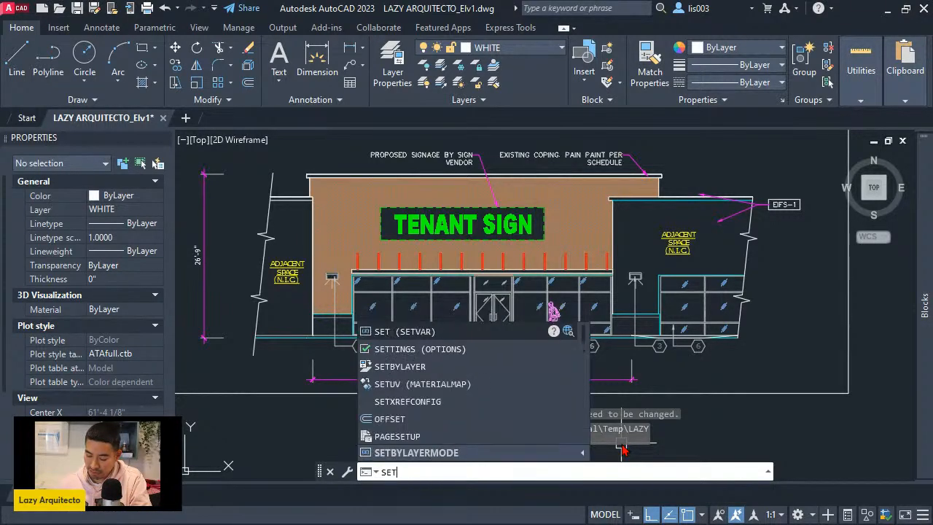
pyautogui.write('yer')
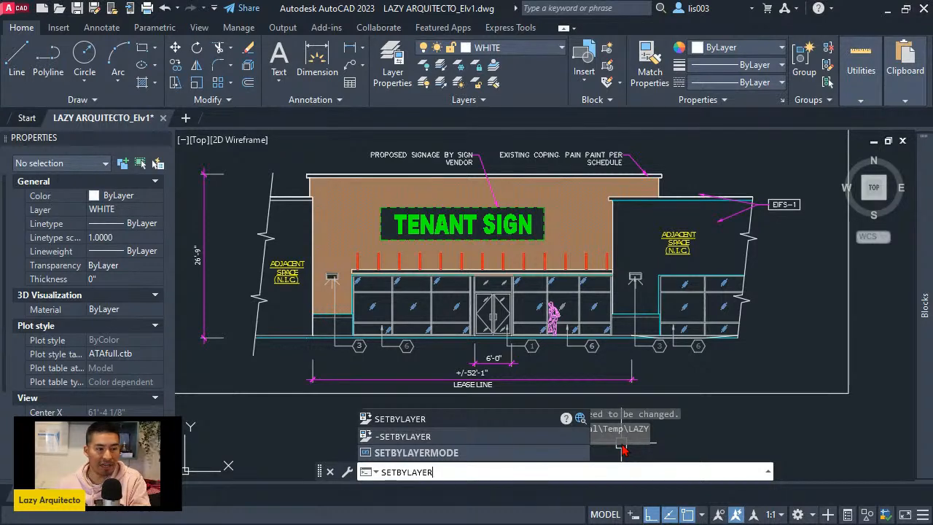
pyautogui.write('MODE')
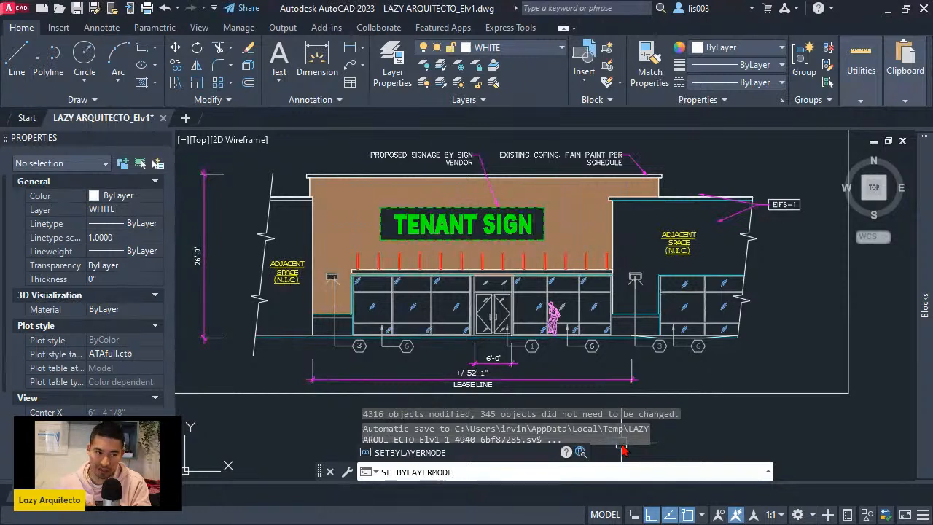
pyautogui.press('Return')
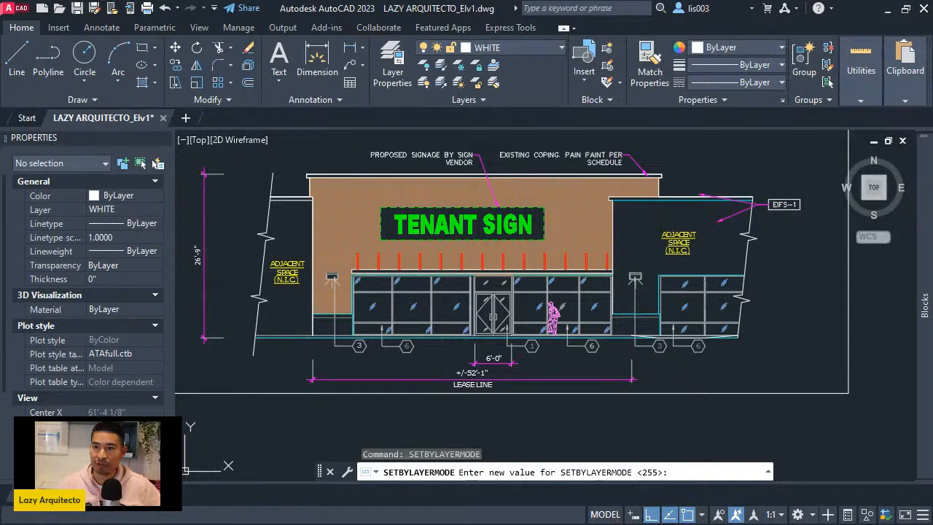
pyautogui.press('F1')
pyautogui.moveTo(455, 158)
pyautogui.mouseDown()
pyautogui.moveTo(340, 75)
pyautogui.moveTo(313, 36)
pyautogui.mouseUp()
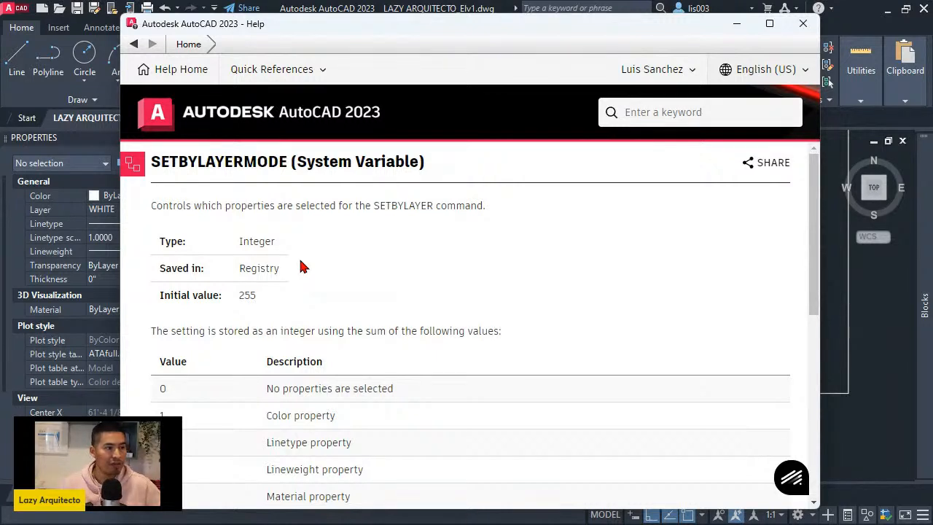
# - Read the SETBYLAYERMODE description, the table of property values that are summed for the setting, and the initial value
pyautogui.moveTo(160, 205); pyautogui.dragTo(479, 206)
pyautogui.scroll(-3, 398, 248)
pyautogui.scroll(-3, 284, 346)
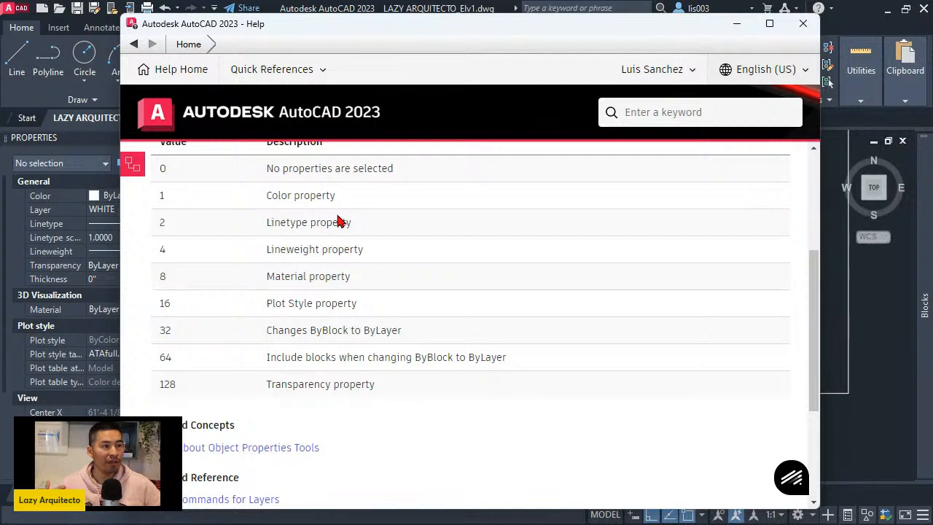
pyautogui.scroll(2, 307, 192)
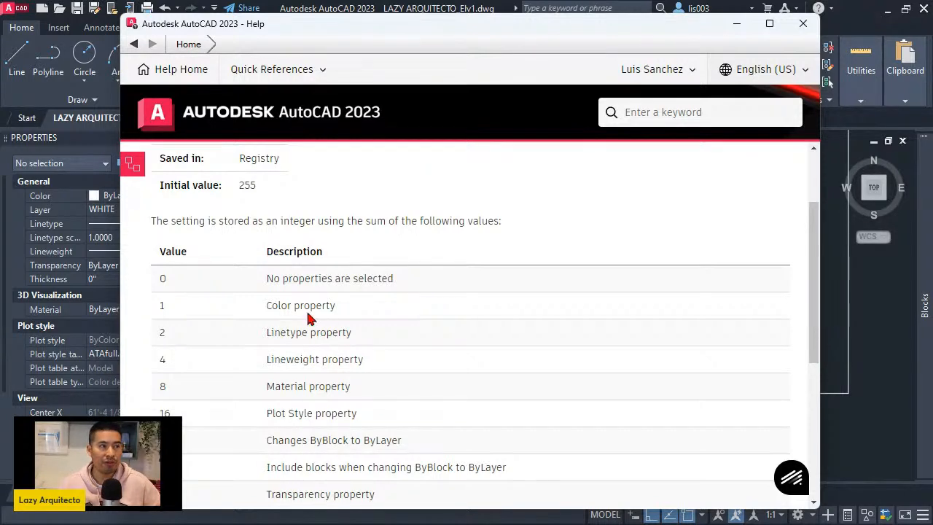
pyautogui.doubleClick(247, 185)
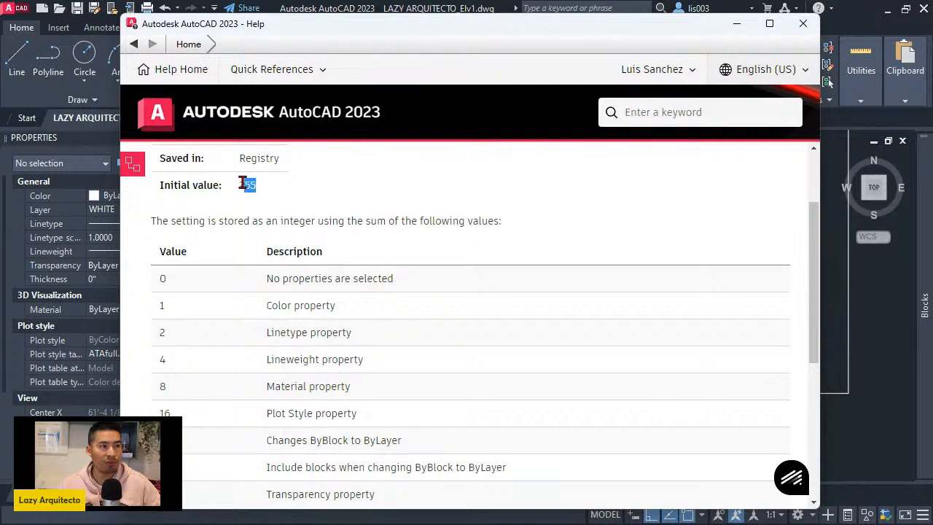
# - Check the property values on the SETBYLAYERMODE Help page, put the page away and set SETBYLAYERMODE to 255
pyautogui.scroll(-3, 237, 306)
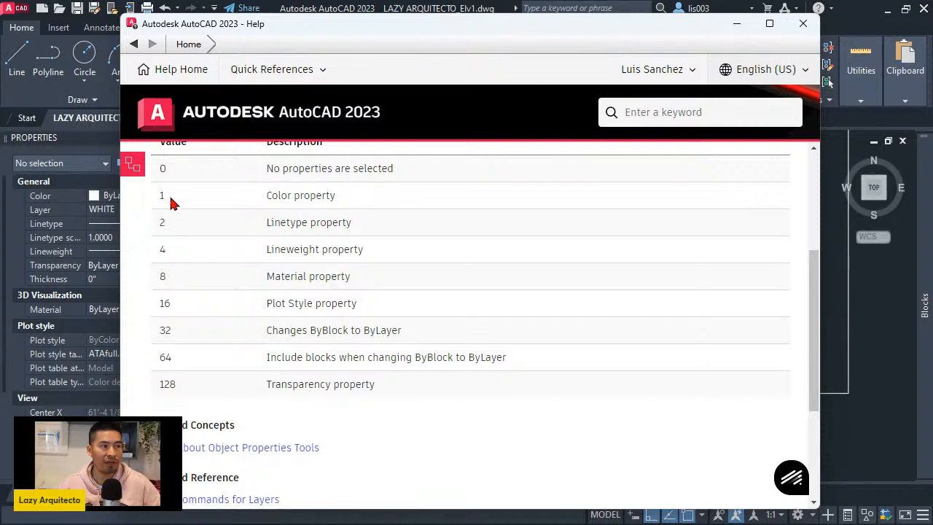
pyautogui.scroll(3, 233, 248)
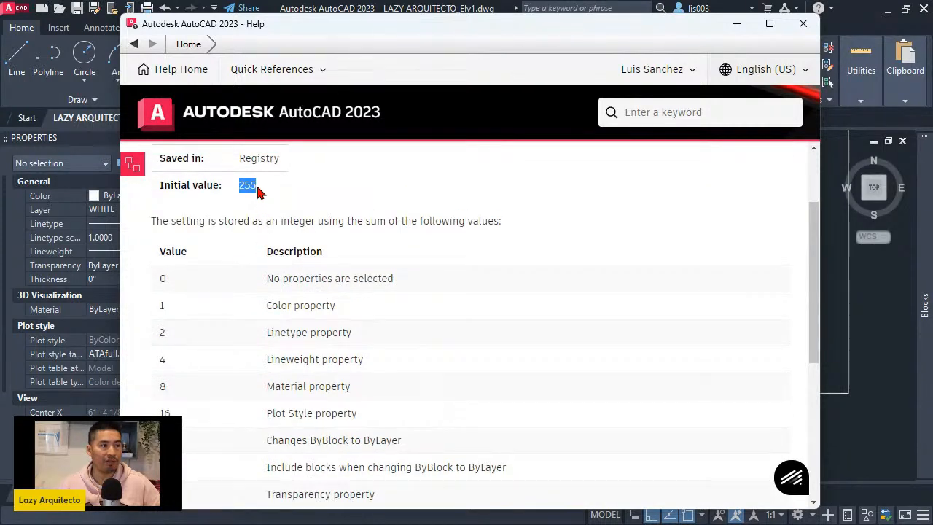
pyautogui.scroll(-3, 323, 262)
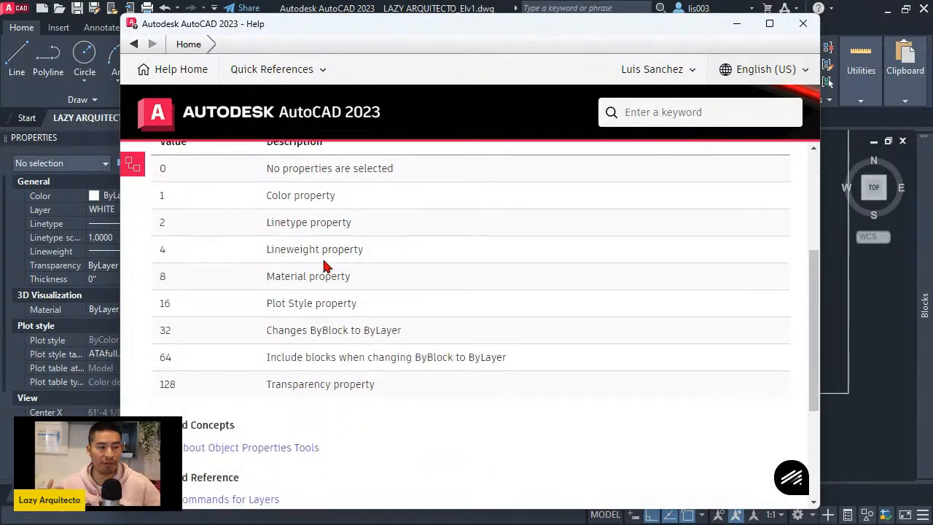
pyautogui.moveTo(649, 27)
pyautogui.mouseDown()
pyautogui.moveTo(703, 41)
pyautogui.moveTo(932, 56)
pyautogui.mouseUp()
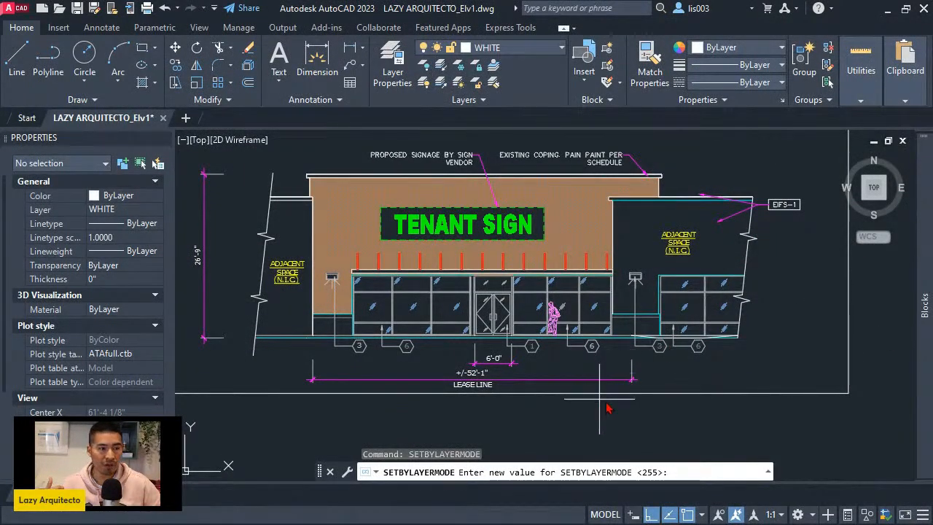
pyautogui.moveTo(633, 441); pyautogui.dragTo(605, 434, button='middle')
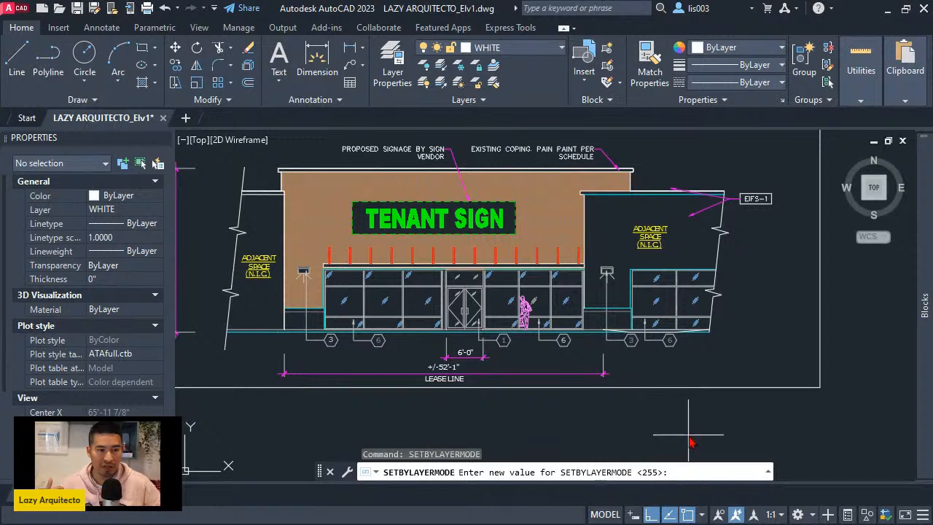
pyautogui.write('255')
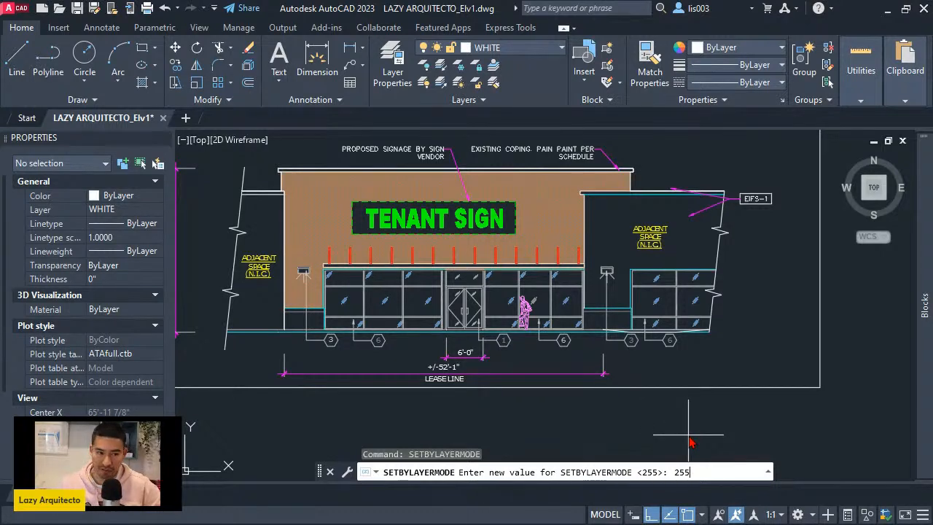
pyautogui.press('Return')
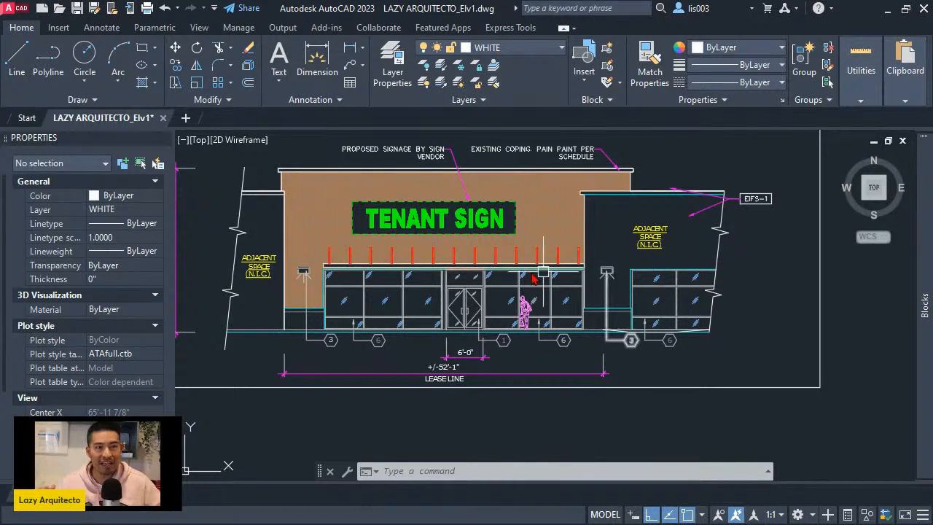
# - Open the COMMANDMACROS palette to view its Insights, and close it again
pyautogui.moveTo(490, 350)
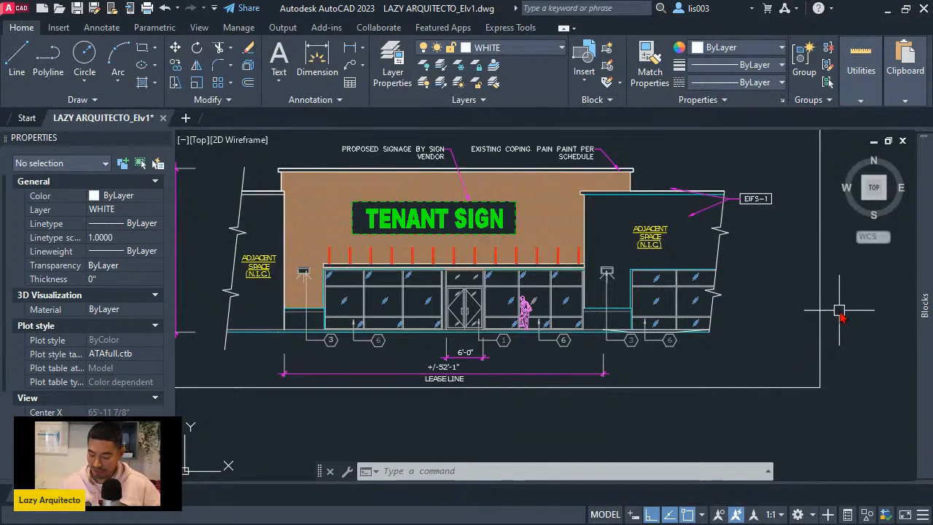
pyautogui.write('commands')
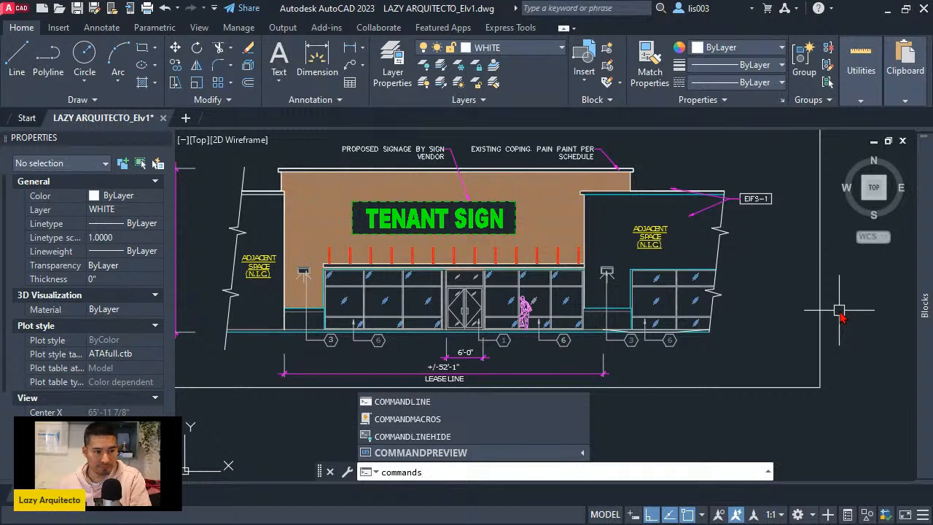
pyautogui.press('BackSpace')
pyautogui.press('BackSpace')
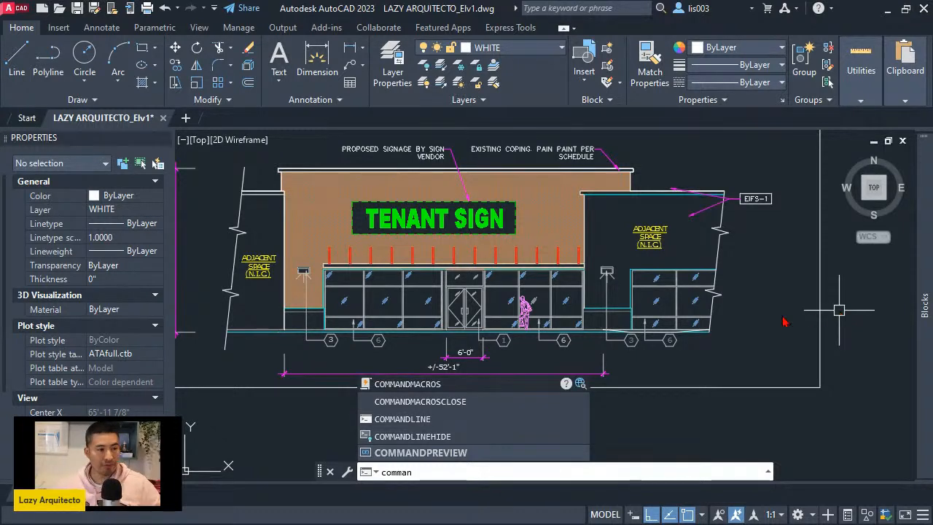
pyautogui.click(464, 386)
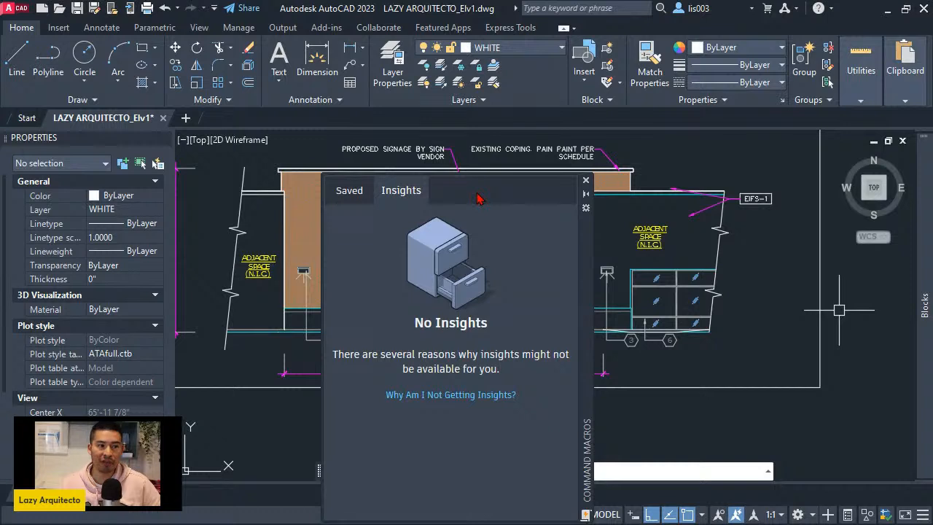
pyautogui.click(585, 183)
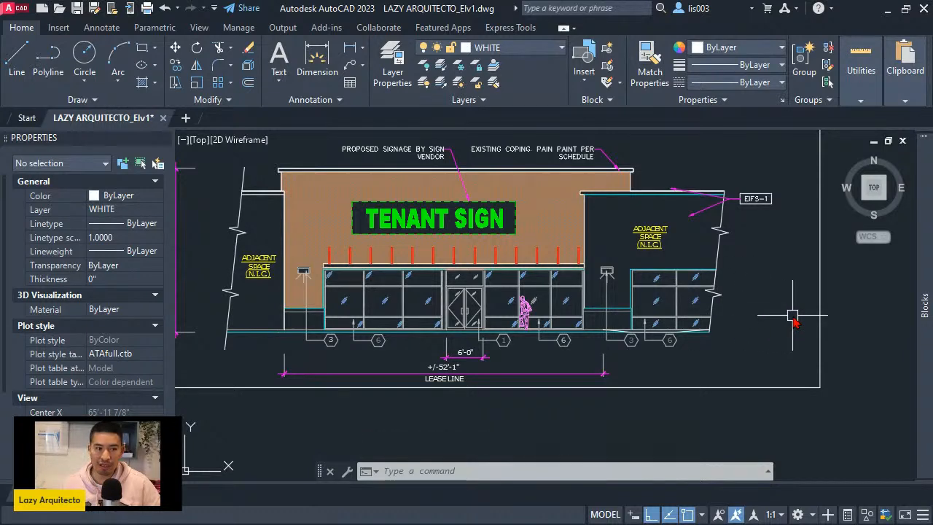
# - Show the Tool Palettes and add the polyline border around the elevation as a new tool on the Test palette
pyautogui.hotkey('ctrl', '3')
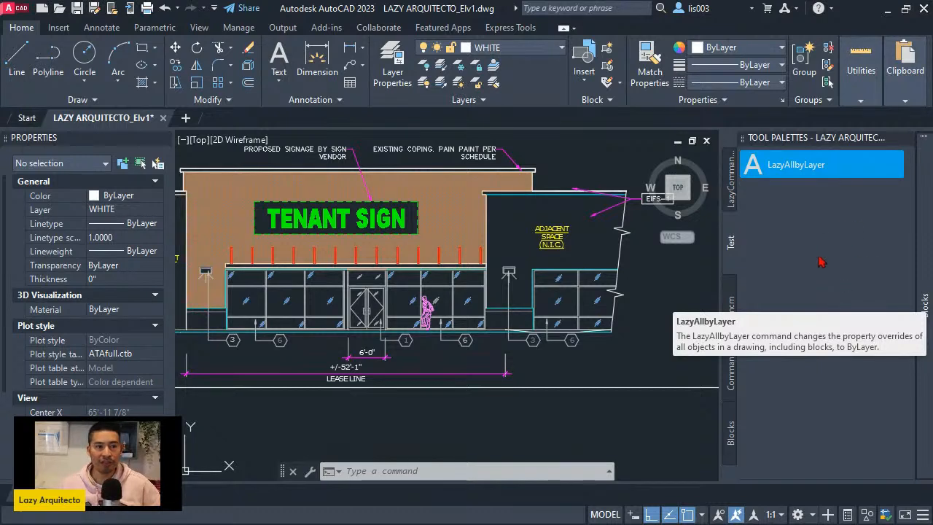
pyautogui.moveTo(623, 334); pyautogui.dragTo(535, 358, button='middle')
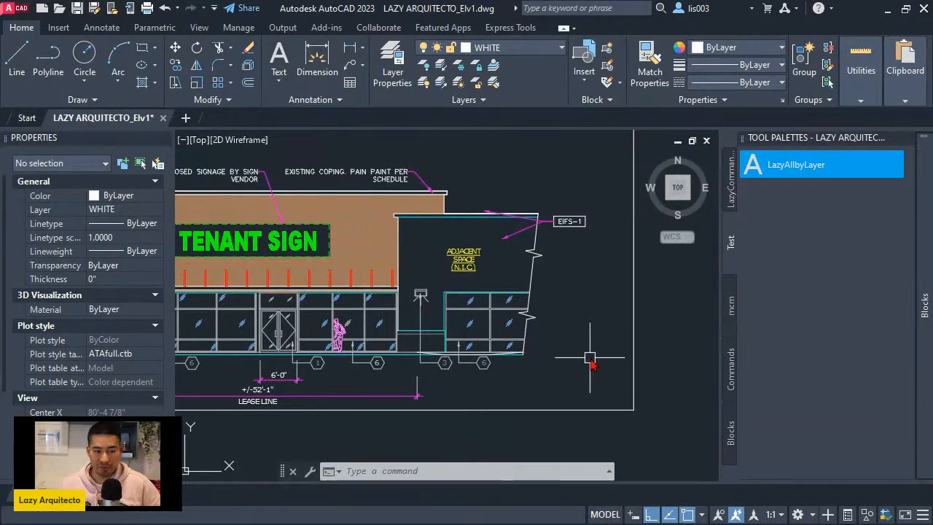
pyautogui.click(634, 348)
pyautogui.scroll(-1, 634, 347)
pyautogui.moveTo(634, 348); pyautogui.dragTo(604, 364, button='middle')
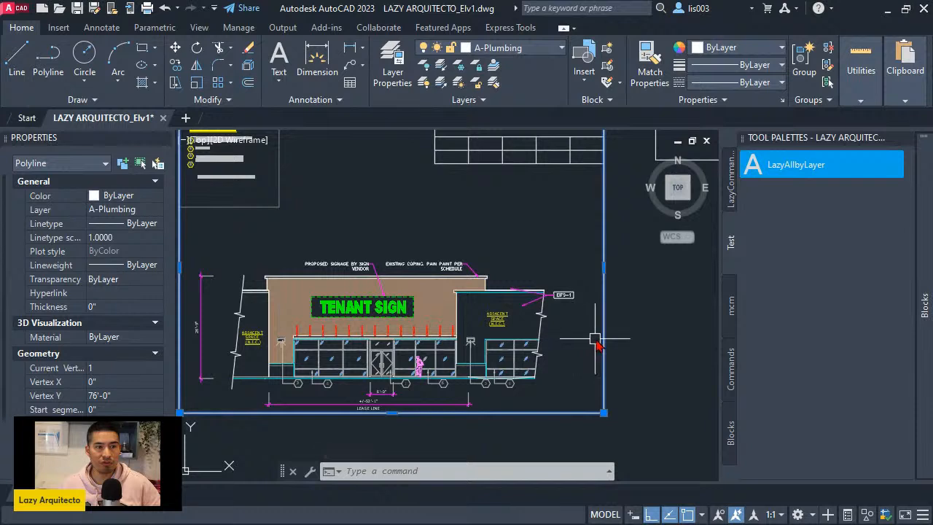
pyautogui.press('Escape')
pyautogui.press('Escape')
pyautogui.moveTo(609, 340); pyautogui.dragTo(846, 264)
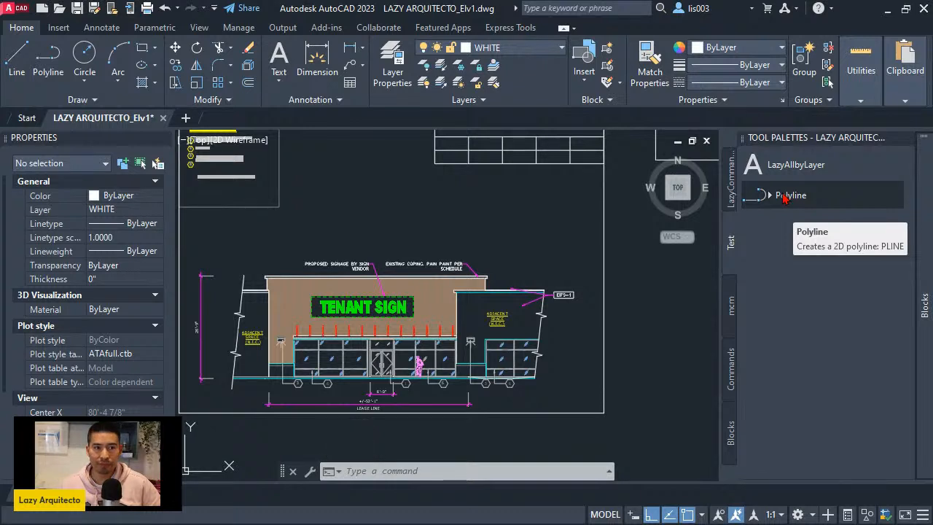
# - Open the properties of the new Polyline tool and name it LazyAllbyLayer
pyautogui.rightClick(785, 200)
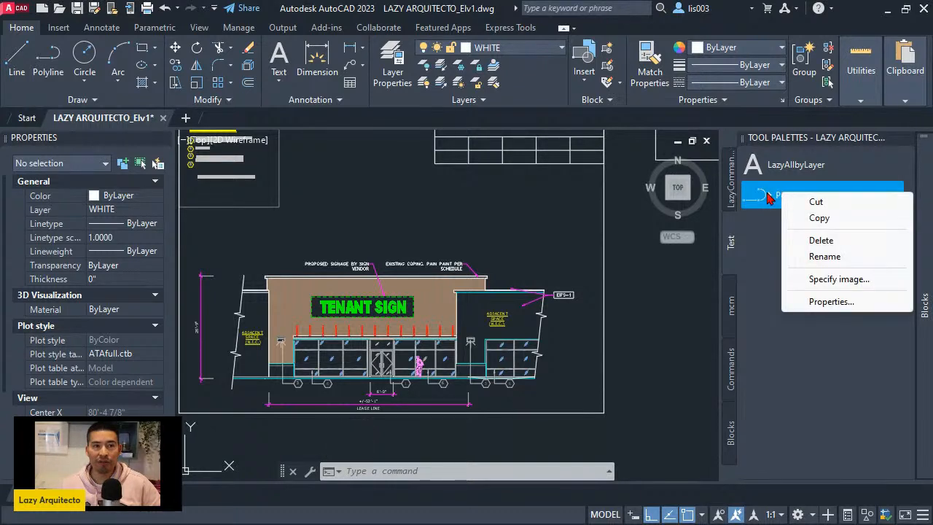
pyautogui.click(813, 303)
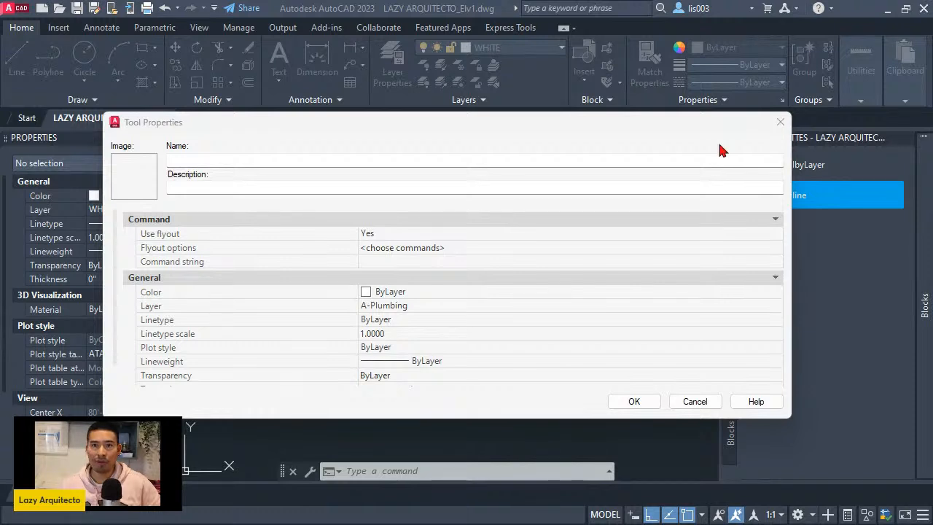
pyautogui.click(197, 160)
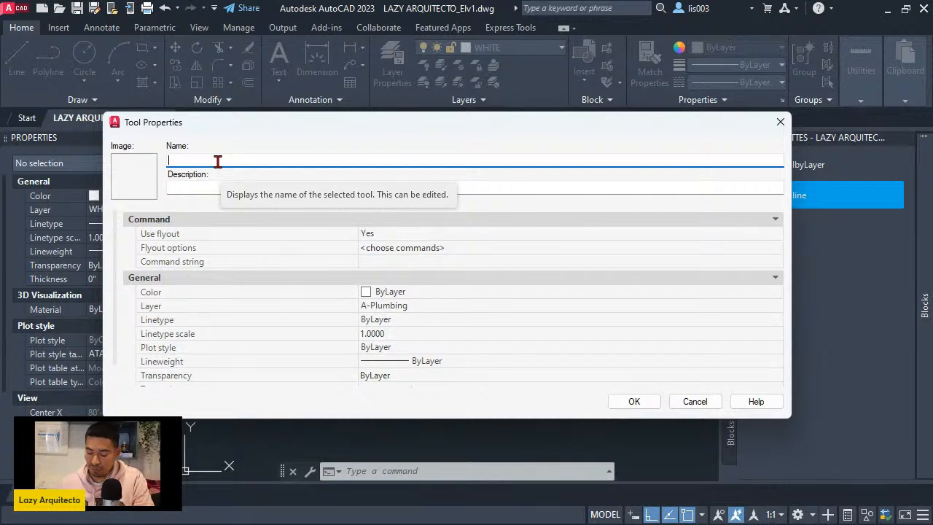
pyautogui.write('LazyAllby')
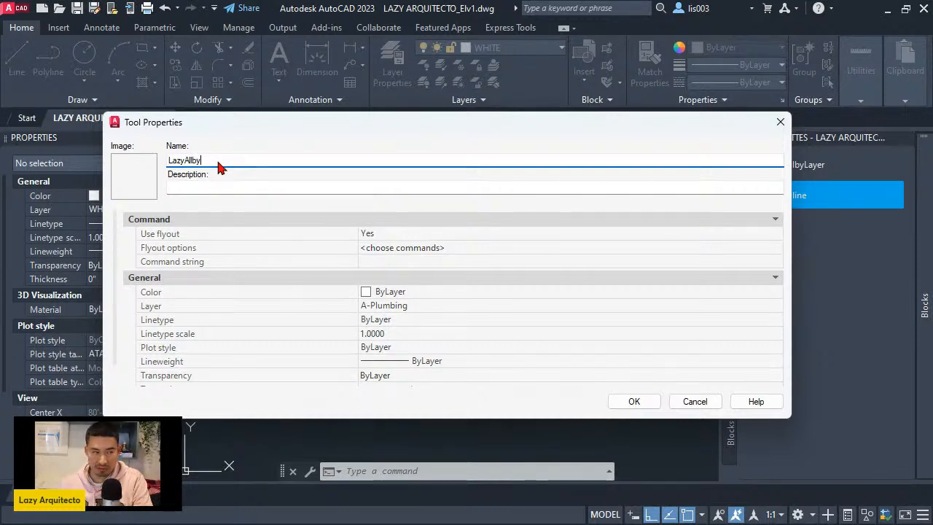
pyautogui.write('Layer')
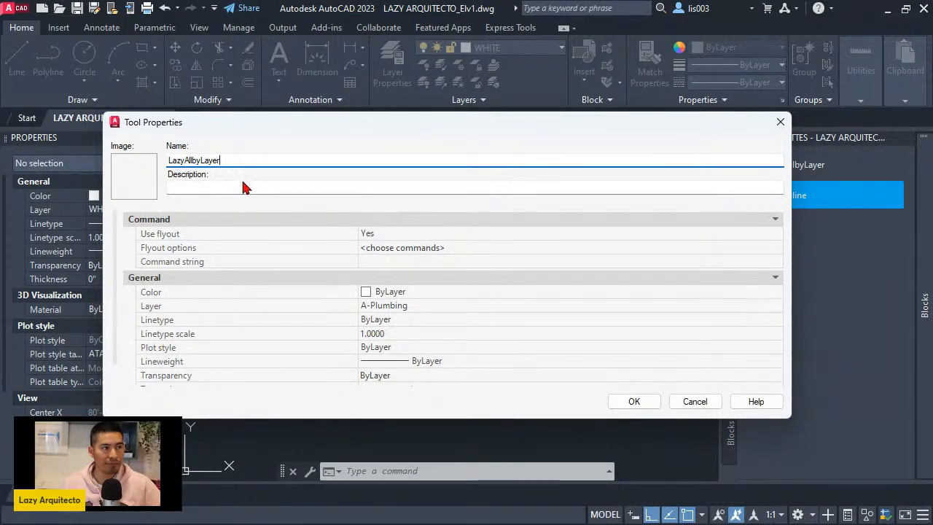
pyautogui.click(292, 188)
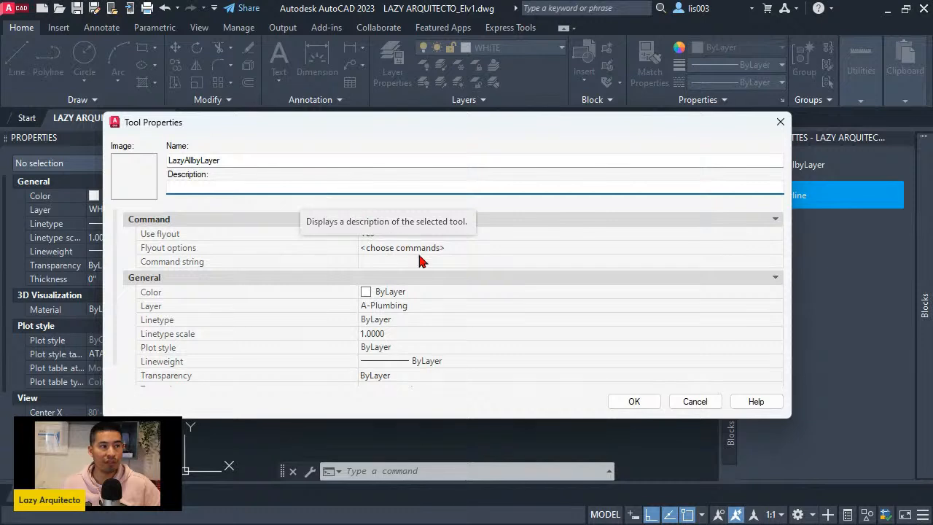
# - Set the tool's Use flyout option to No so its command string can be edited
pyautogui.click(385, 267)
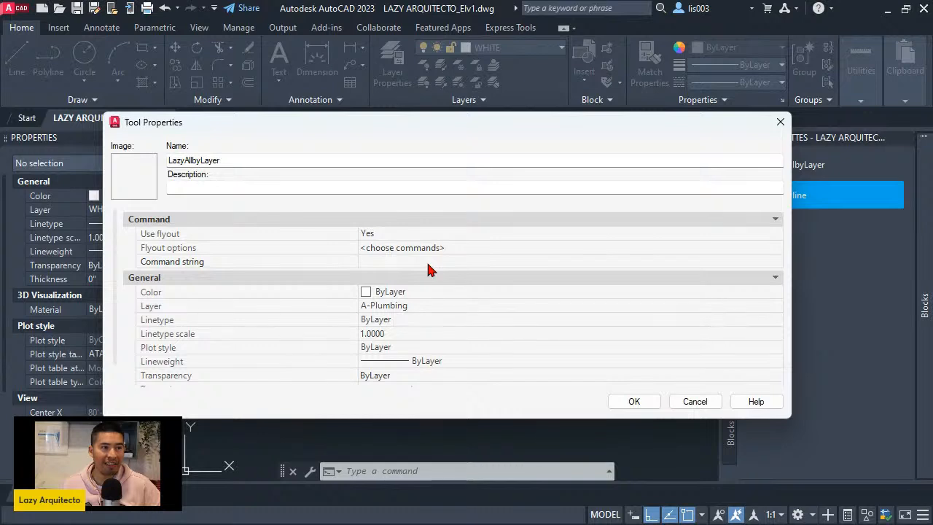
pyautogui.click(385, 234)
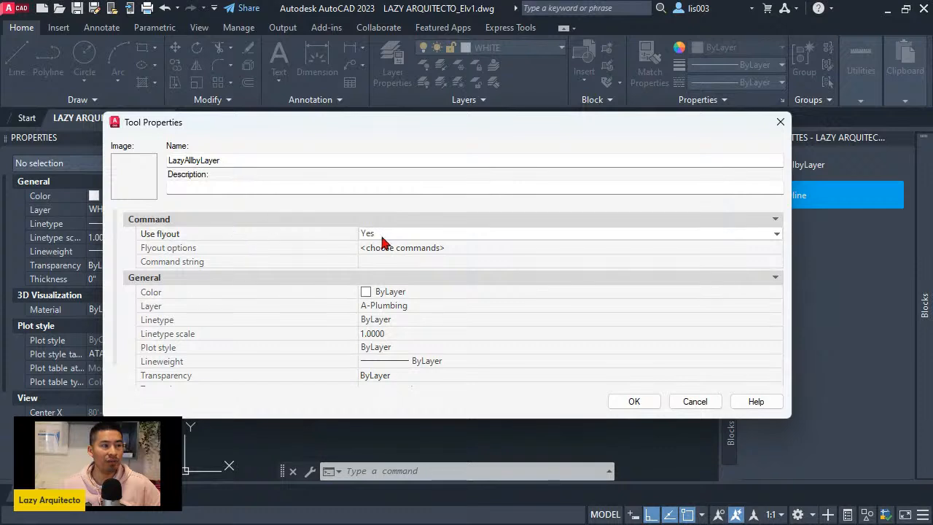
pyautogui.click(384, 236)
pyautogui.click(387, 259)
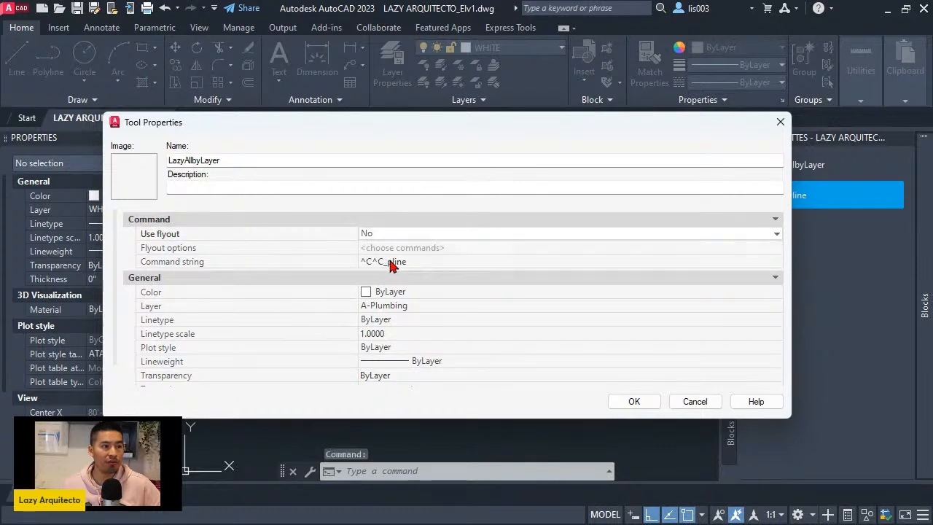
# - Remove _pline from the LazyAllbyLayer tool's command string, keeping only the ^C^C prefix
pyautogui.click(415, 262)
pyautogui.click(415, 262)
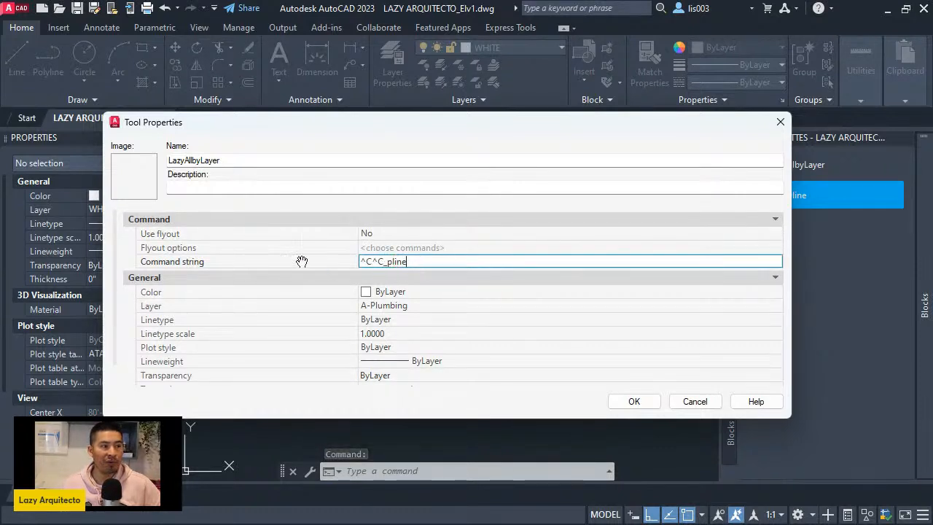
pyautogui.click(413, 263)
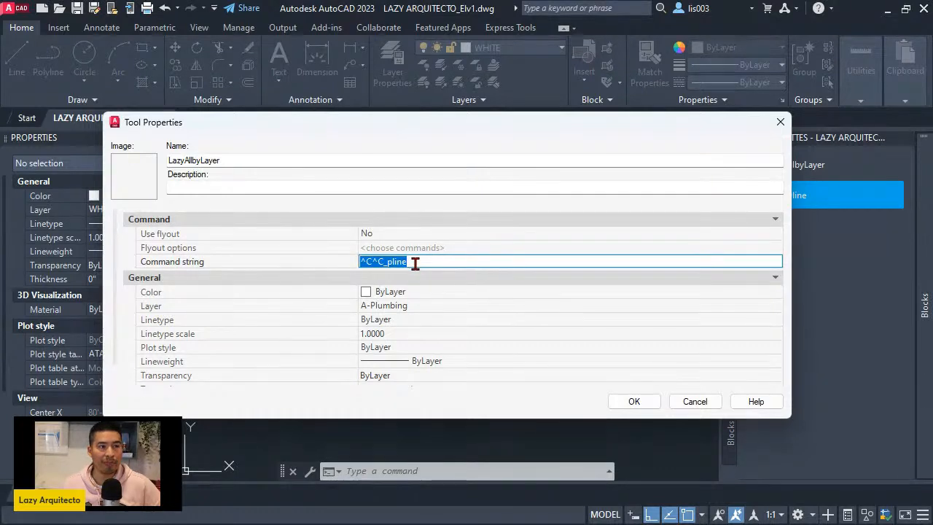
pyautogui.doubleClick(411, 262)
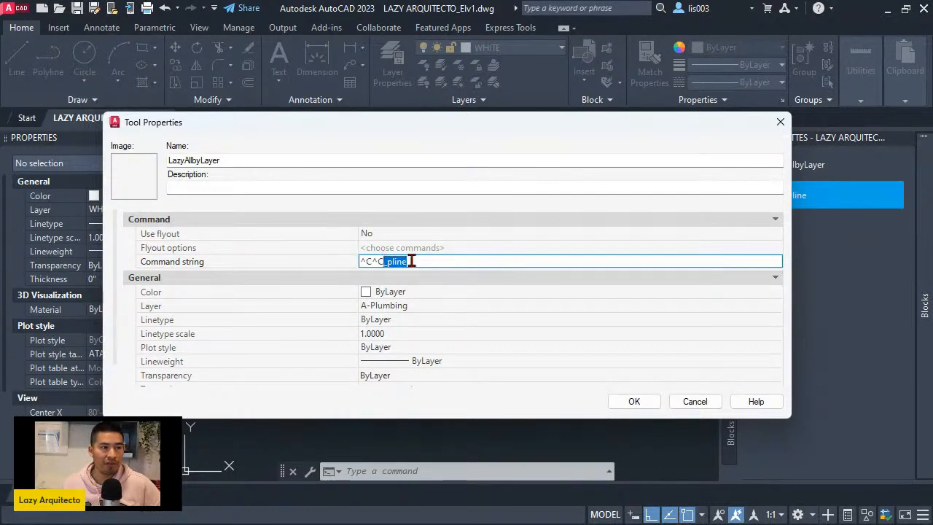
pyautogui.press('BackSpace')
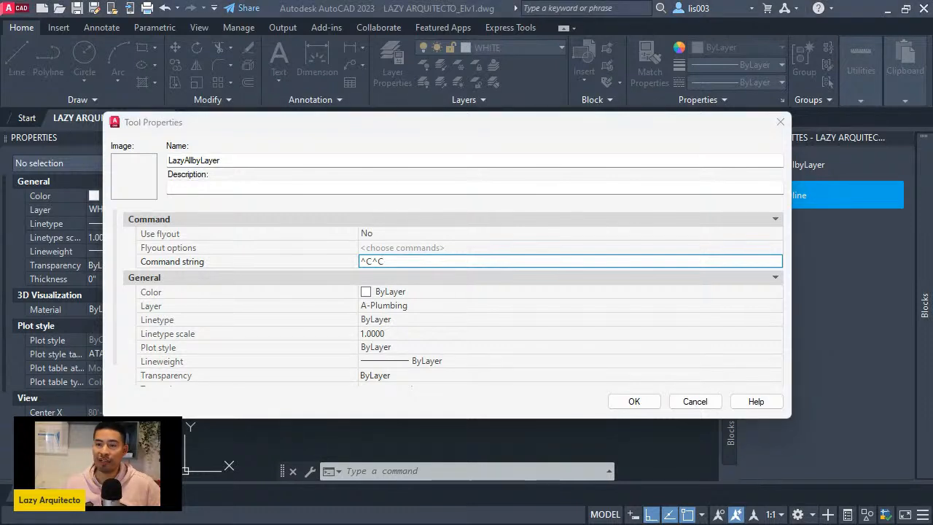
# - Append _setbylayermode;255; to the tool's command string after ^C^C
pyautogui.click(561, 260)
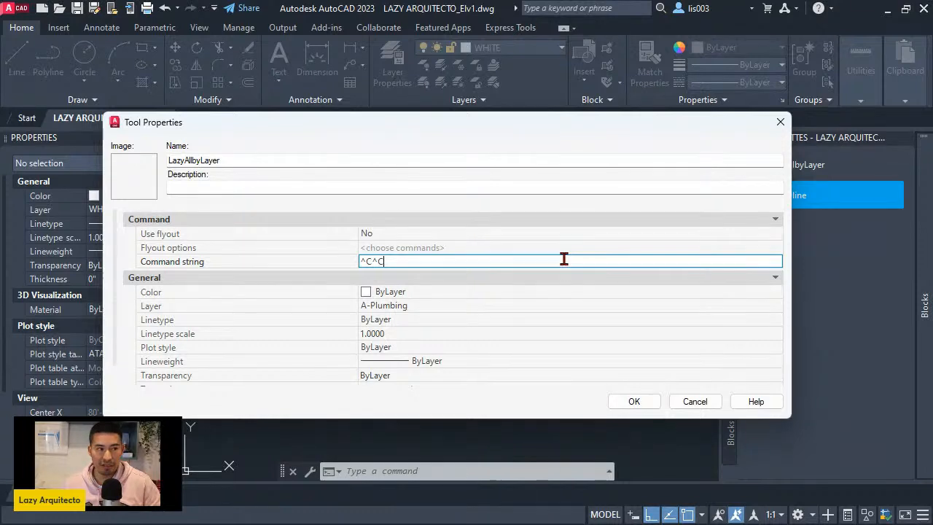
pyautogui.write('_')
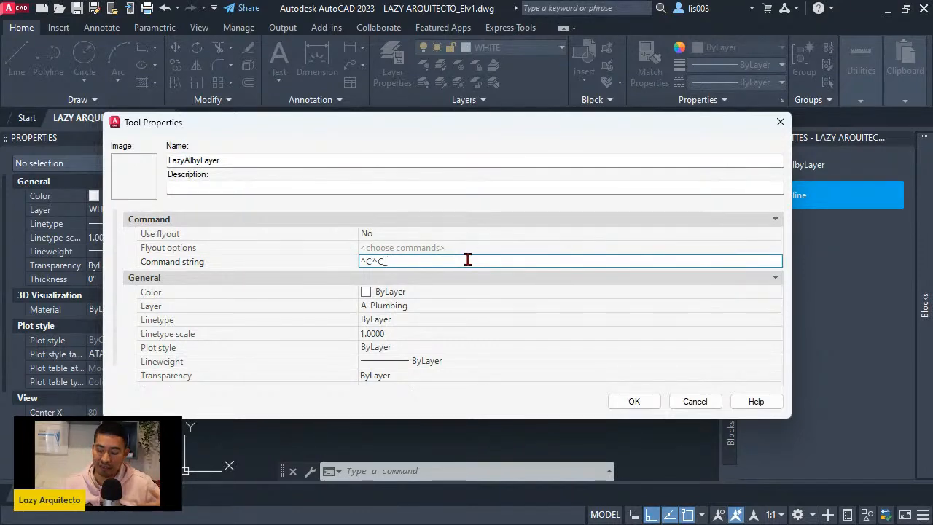
pyautogui.write('set')
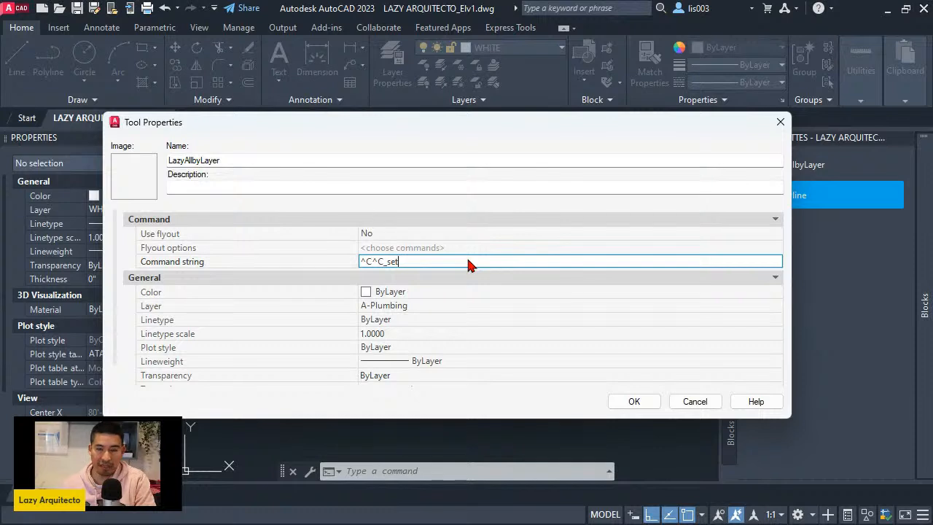
pyautogui.write('b')
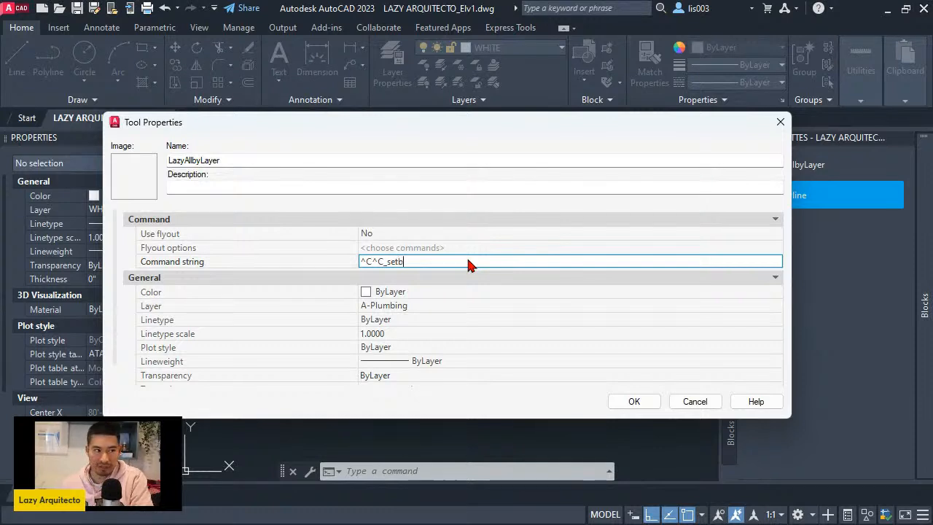
pyautogui.write('ylay')
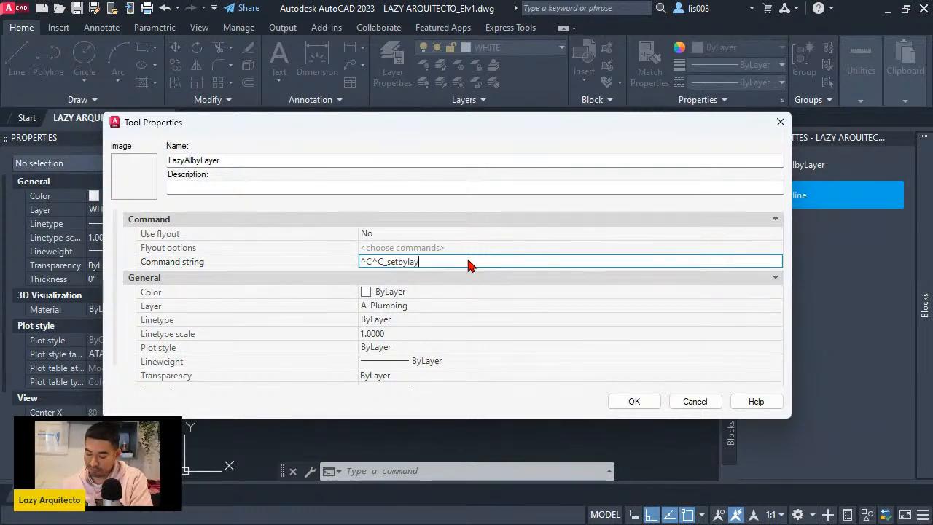
pyautogui.write('ermode')
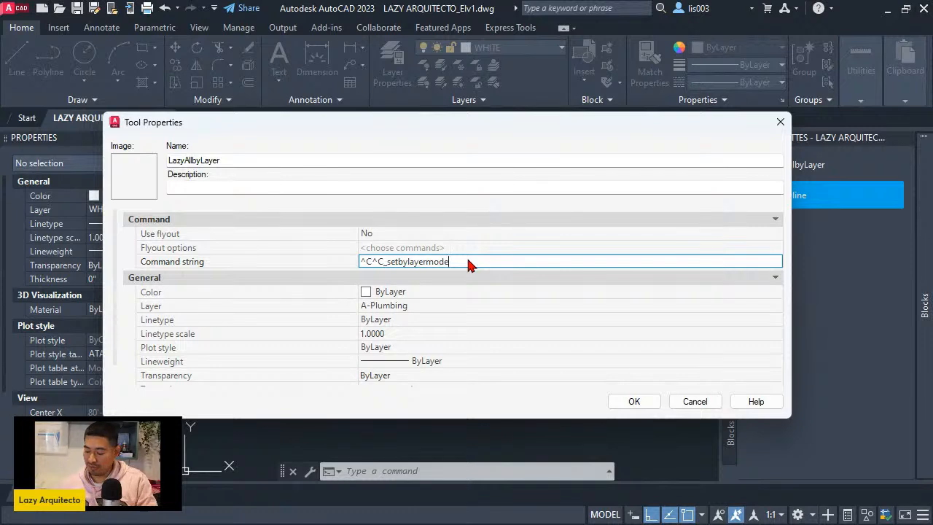
pyautogui.write(';')
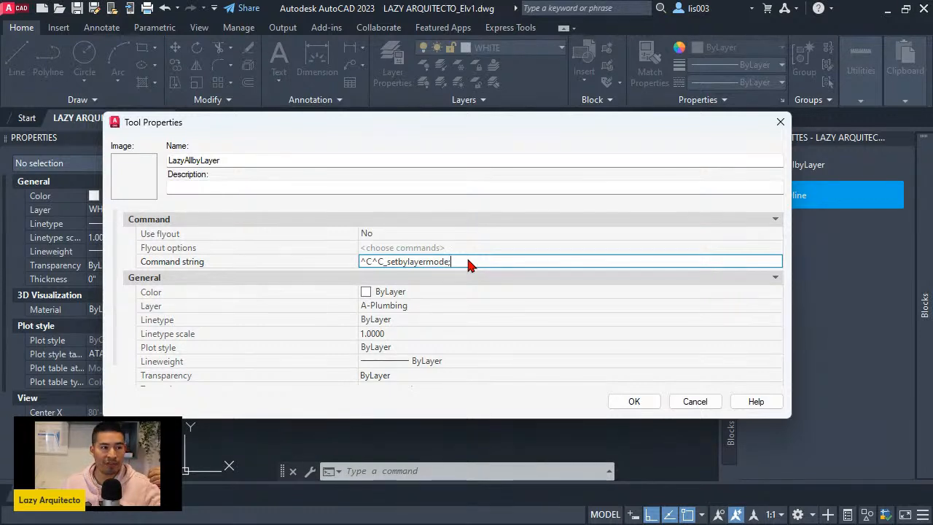
pyautogui.write('255')
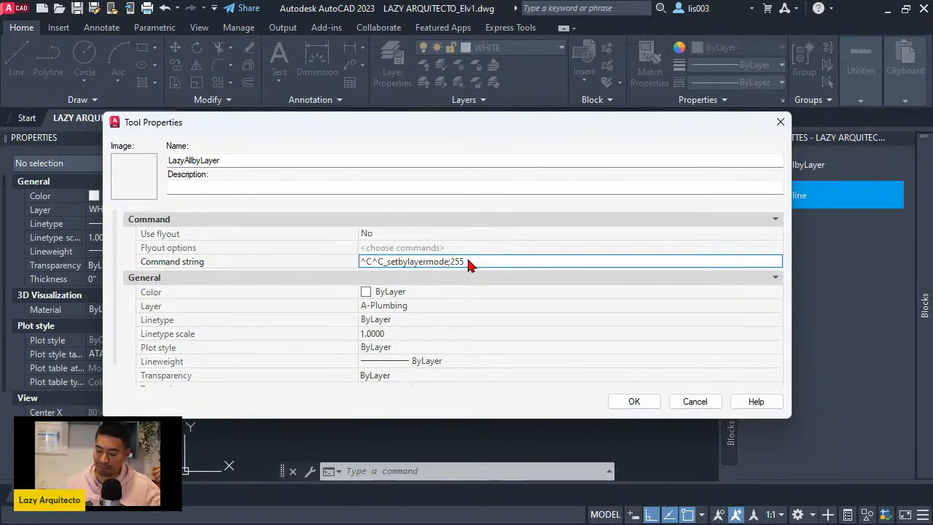
pyautogui.write(';')
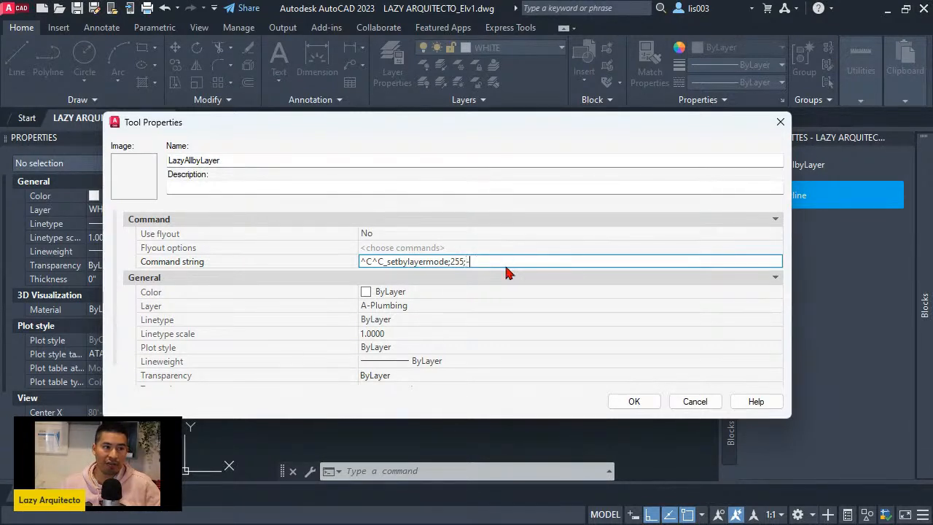
# - Append -setbylayer; to the tool's command string after the mode value
pyautogui.write('-')
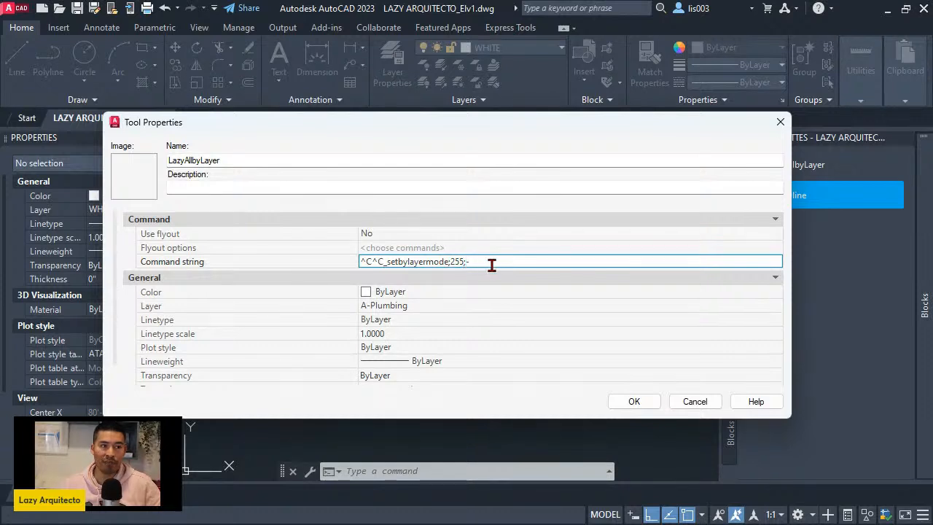
pyautogui.write('setb')
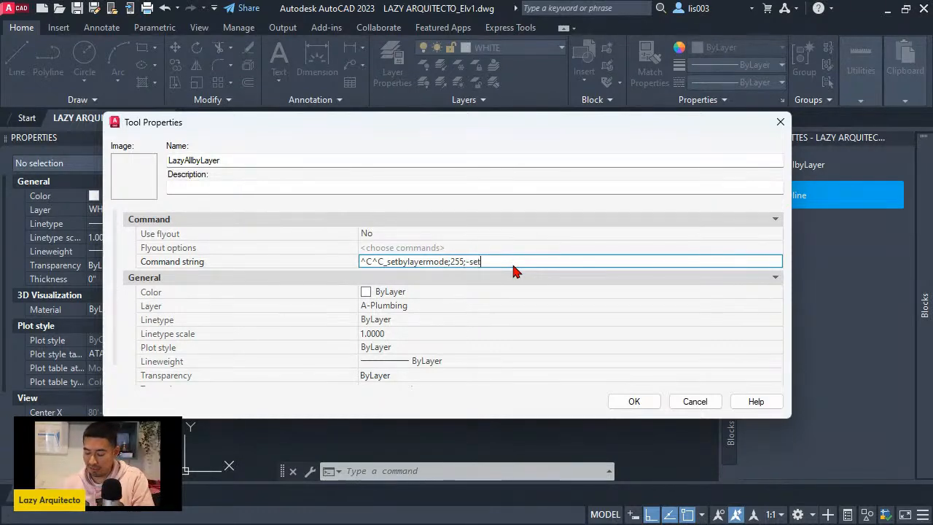
pyautogui.write('ylayer;')
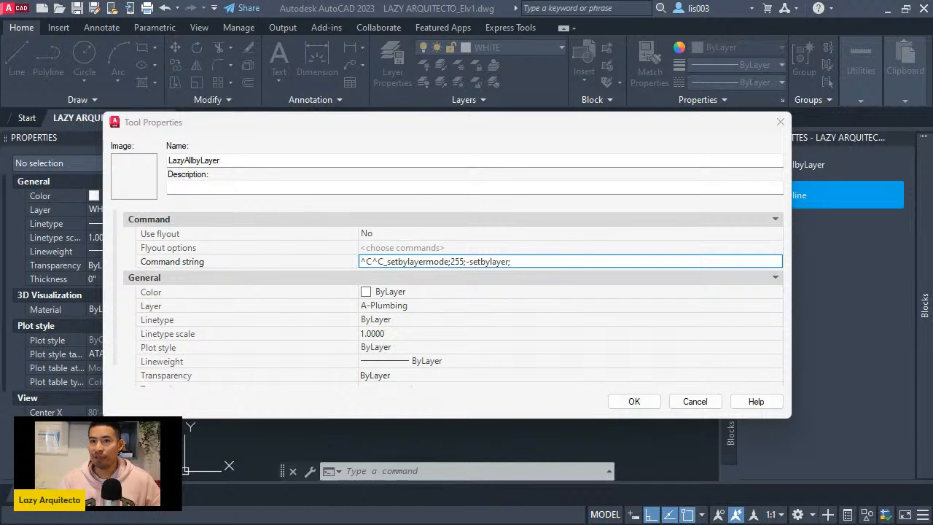
# - Complete the command string with all;;yes;yes; and save the tool's properties
pyautogui.click(525, 265)
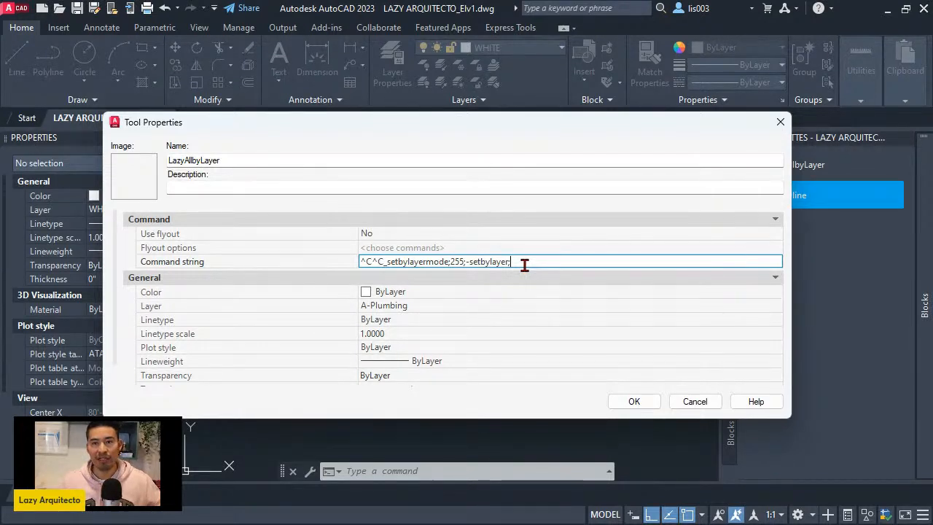
pyautogui.write('all')
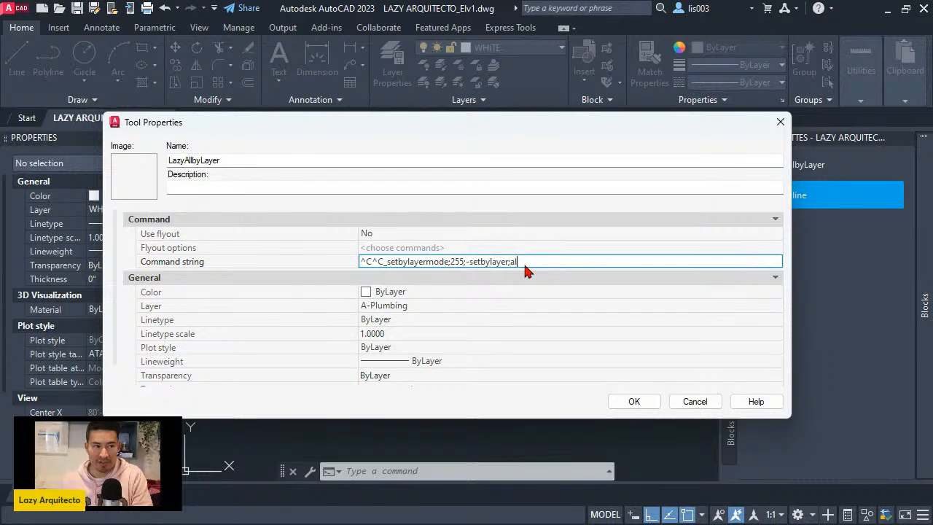
pyautogui.write(';')
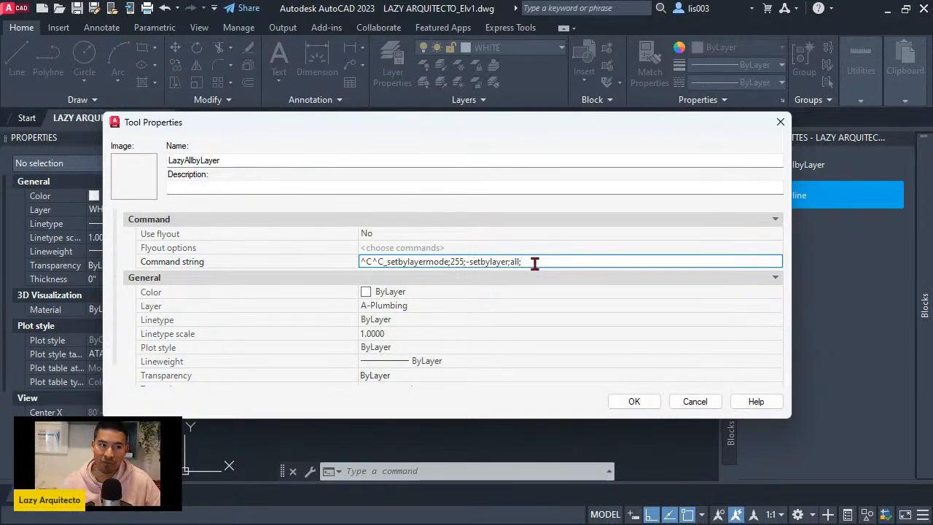
pyautogui.write(';')
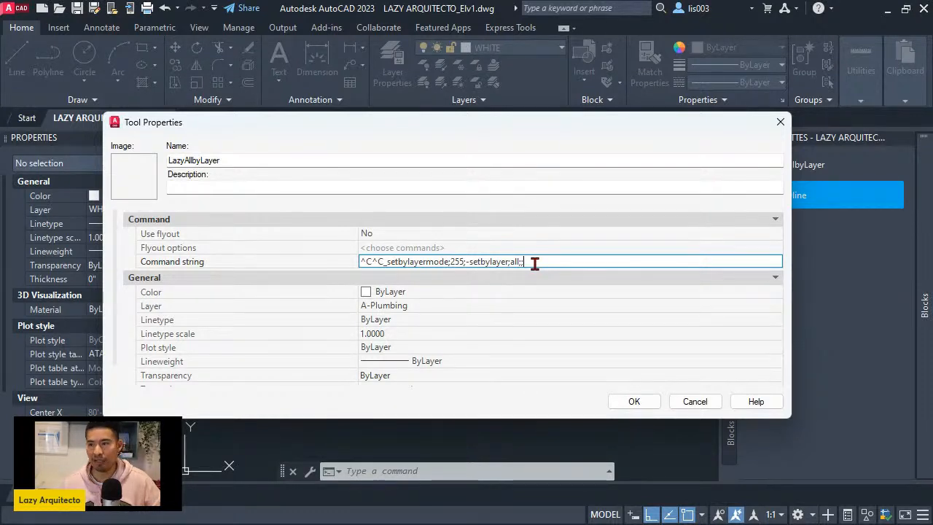
pyautogui.write('yes')
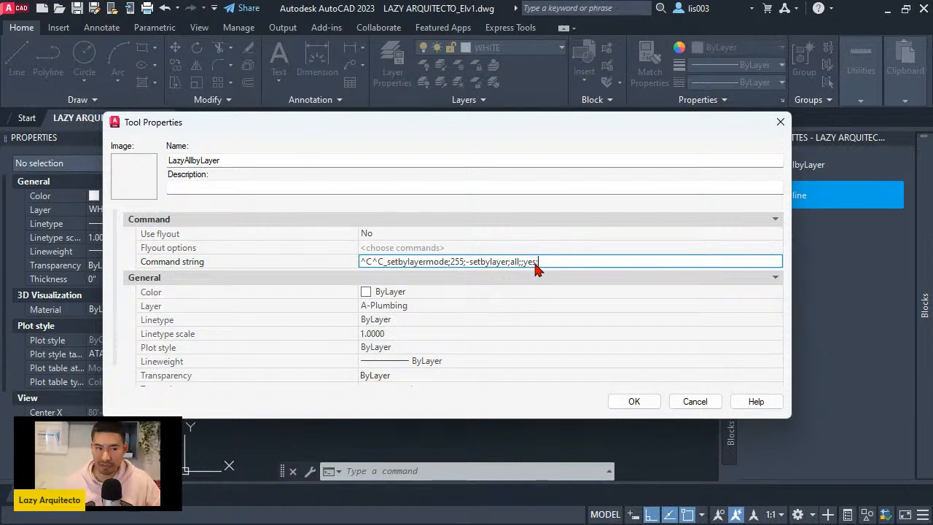
pyautogui.write(';')
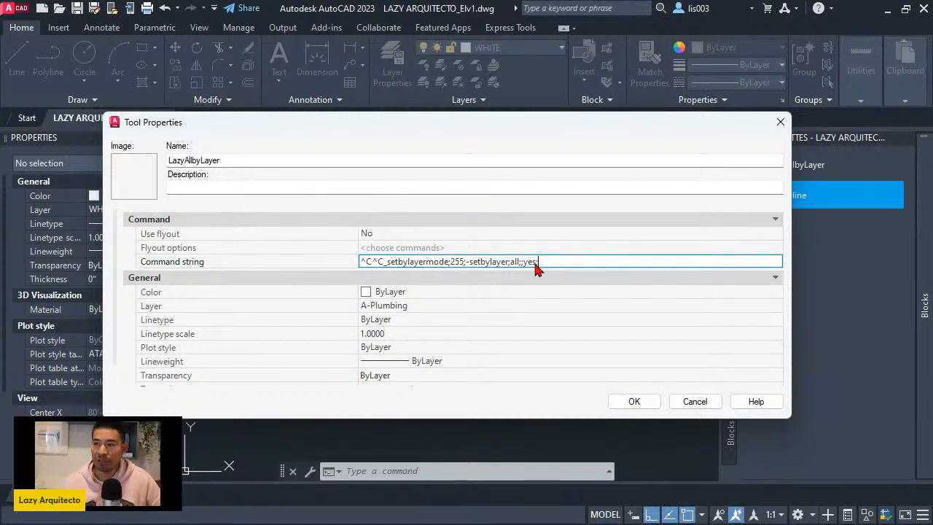
pyautogui.write('yes')
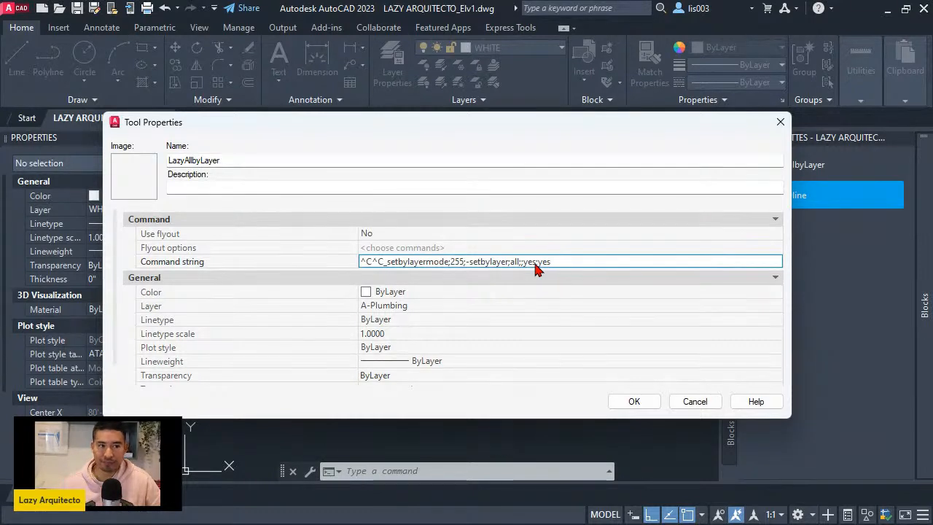
pyautogui.write(';')
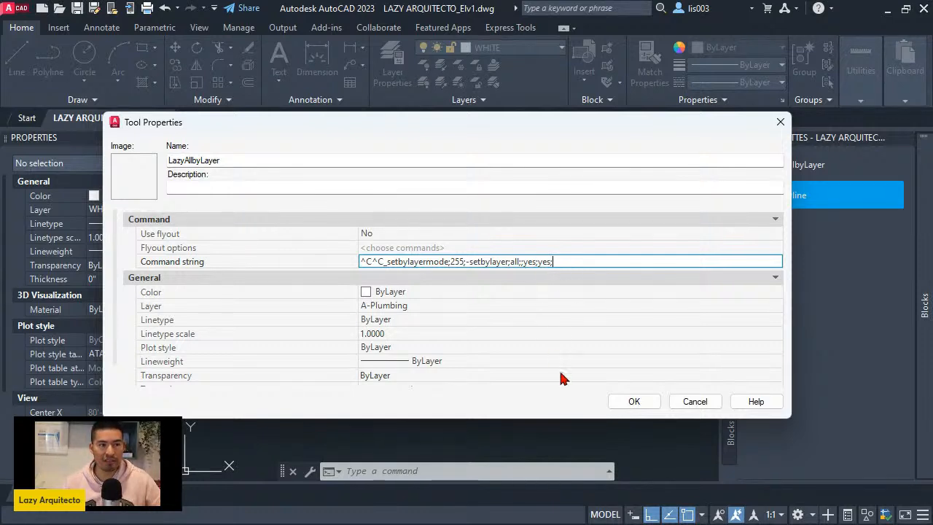
pyautogui.click(621, 404)
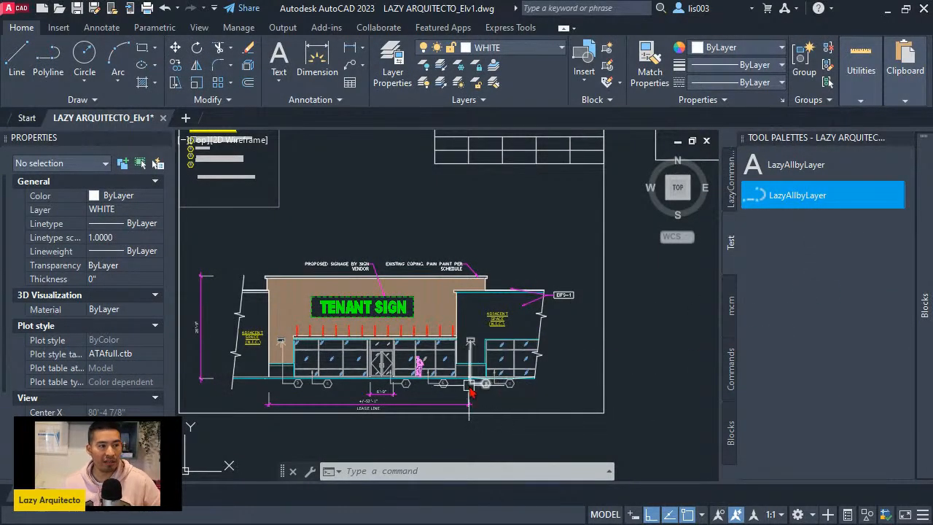
# - Undo the previous SETBYLAYERMODE and SETBYLAYER operations to restore the elevation's property overrides
pyautogui.moveTo(474, 389); pyautogui.dragTo(491, 395, button='middle')
pyautogui.scroll(3, 491, 395)
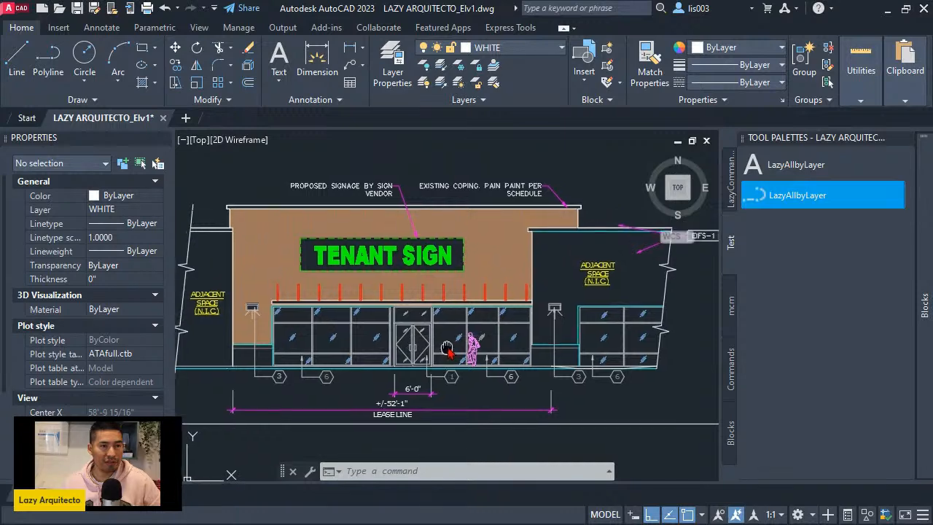
pyautogui.press('Escape')
pyautogui.moveTo(464, 375); pyautogui.dragTo(459, 347, button='middle')
pyautogui.hotkey('ctrl', 'z')
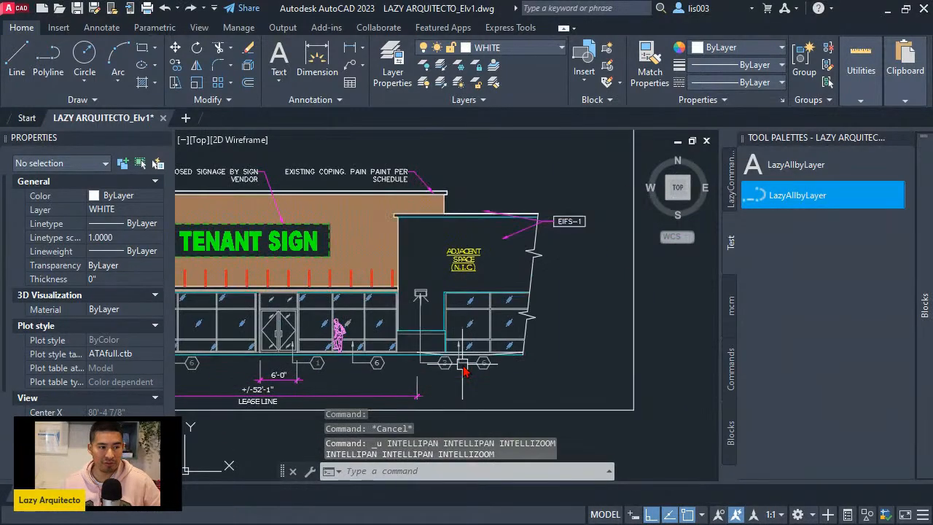
pyautogui.hotkey('ctrl', 'z')
pyautogui.hotkey('ctrl', 'z')
pyautogui.hotkey('ctrl', 'z')
pyautogui.hotkey('ctrl', 'z')
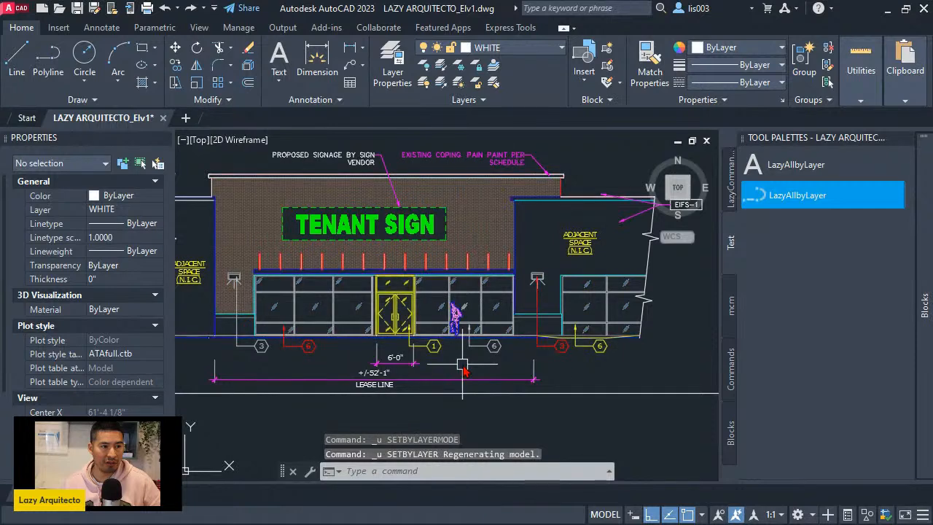
# - Check the properties of the existing coping multileader above the storefront, then deselect it
pyautogui.moveTo(463, 372); pyautogui.dragTo(400, 366, button='middle')
pyautogui.moveTo(366, 295)
pyautogui.mouseDown(button='middle')
pyautogui.moveTo(434, 323)
pyautogui.moveTo(502, 330)
pyautogui.mouseUp(button='middle')
pyautogui.scroll(2, 438, 191)
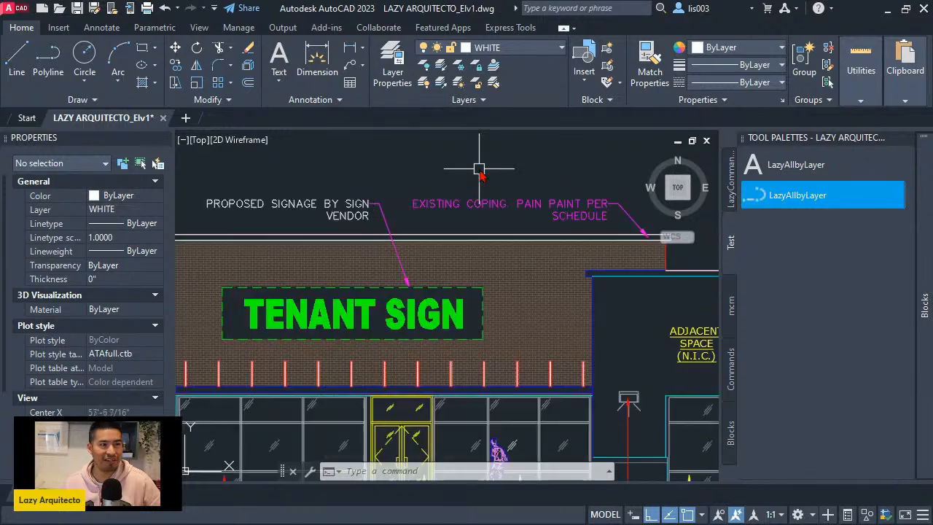
pyautogui.click(436, 206)
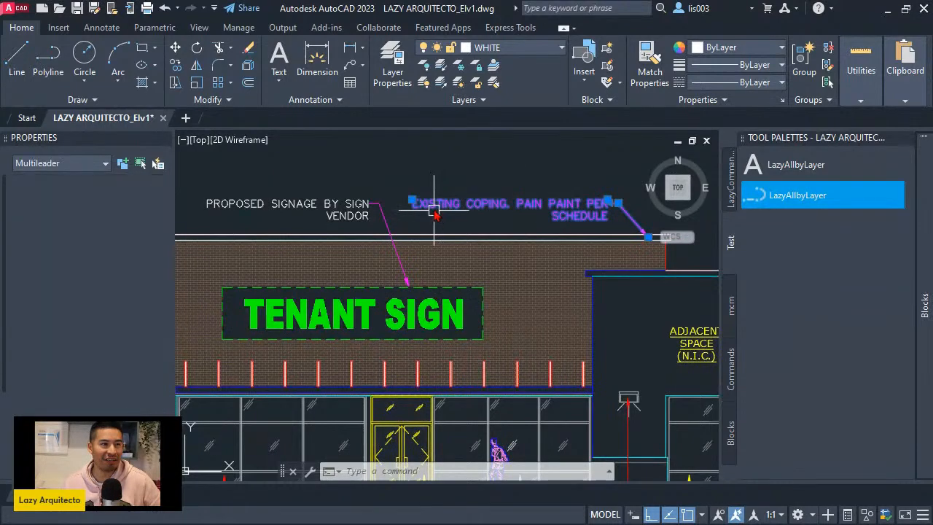
pyautogui.scroll(-4, 350, 188)
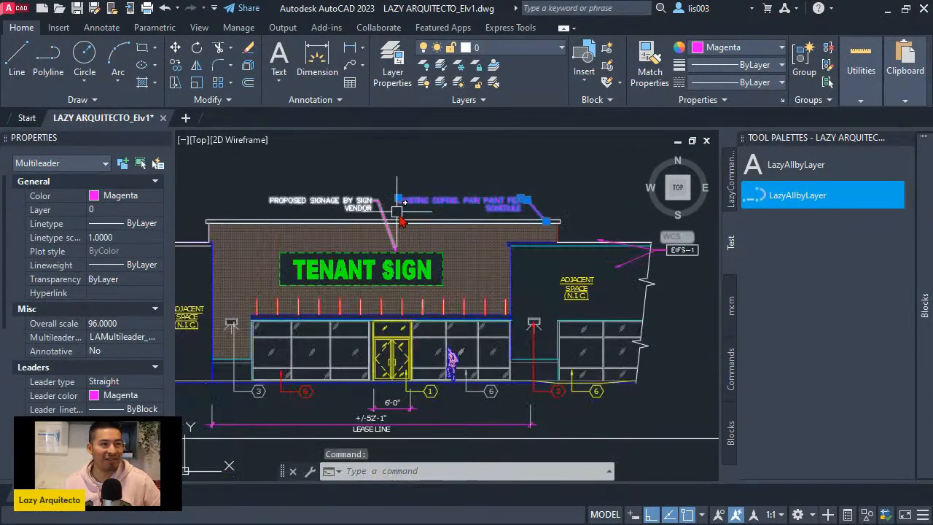
pyautogui.scroll(2, 410, 309)
pyautogui.press('Escape')
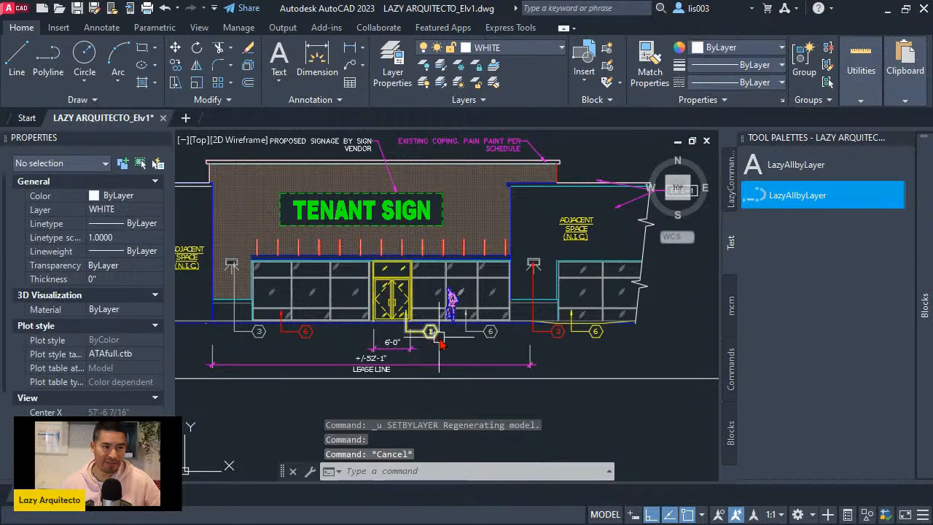
# - Check the properties of the person block in front of the storefront windows and examine its linework colors up close
pyautogui.moveTo(408, 336); pyautogui.dragTo(466, 362, button='middle')
pyautogui.scroll(3, 489, 335)
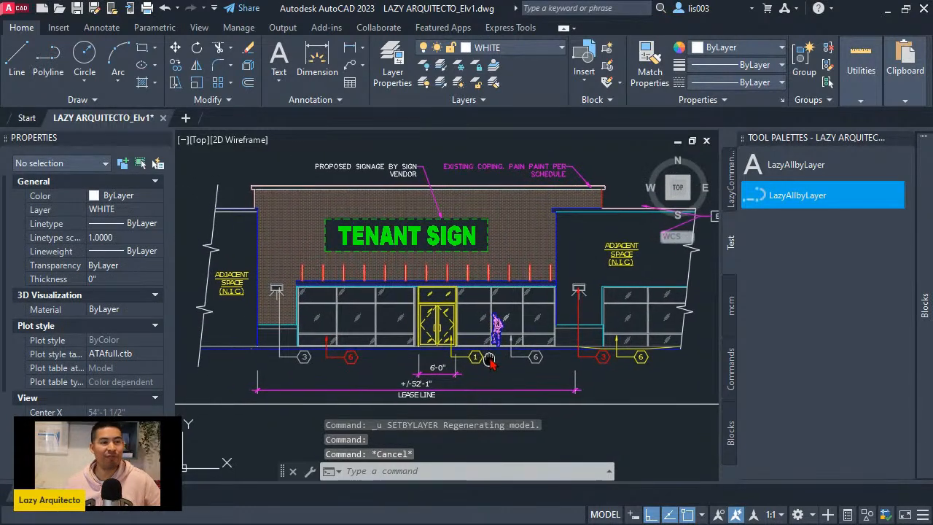
pyautogui.scroll(5, 495, 333)
pyautogui.click(495, 328)
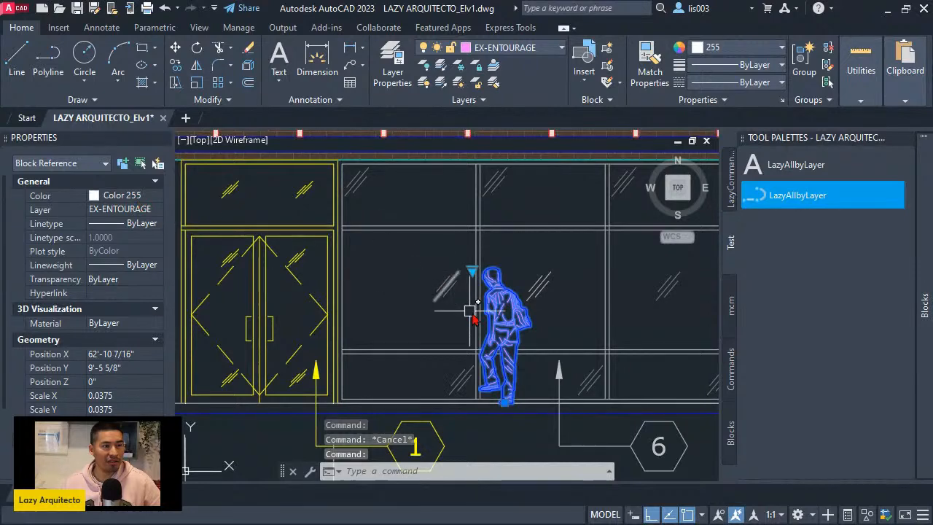
pyautogui.scroll(4, 516, 342)
pyautogui.press('Escape')
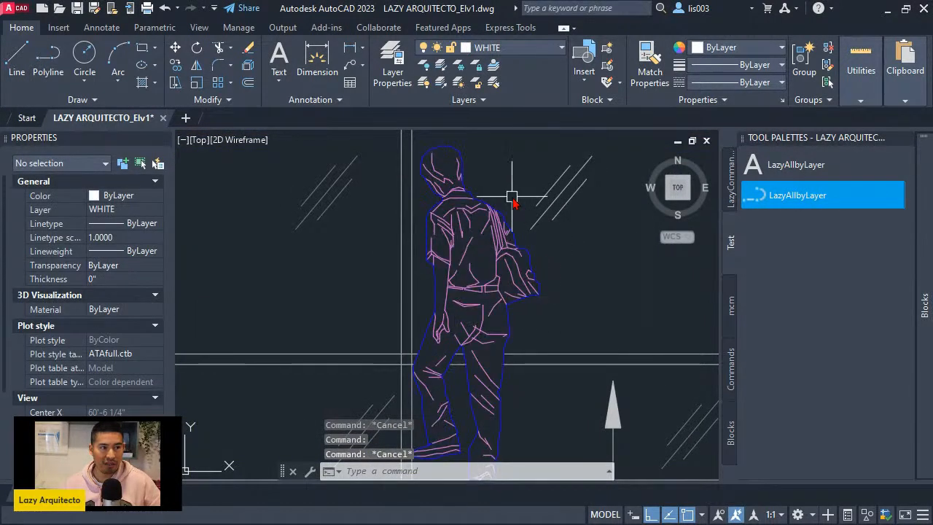
# - Run the polyline-based LazyAllbyLayer tool from the Test palette on the whole storefront elevation
pyautogui.scroll(-5, 518, 231)
pyautogui.scroll(-4, 518, 240)
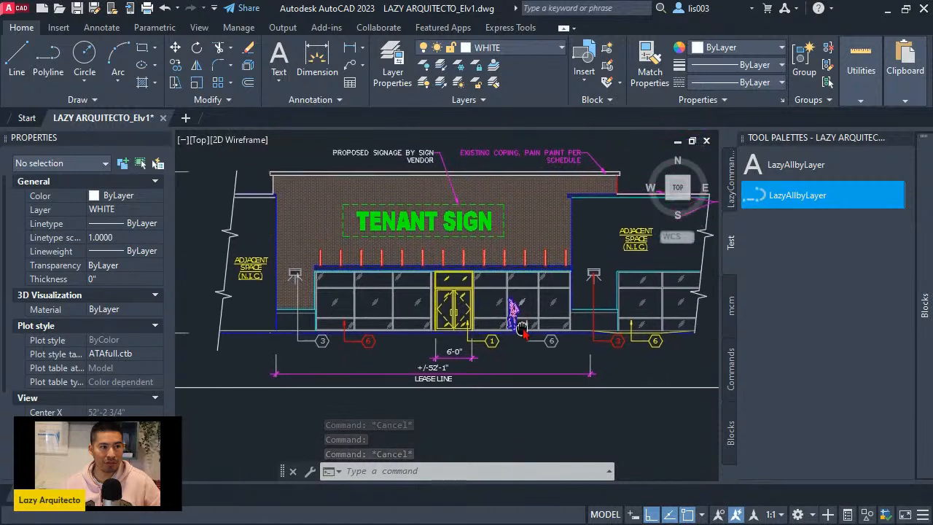
pyautogui.moveTo(519, 352); pyautogui.dragTo(508, 351, button='middle')
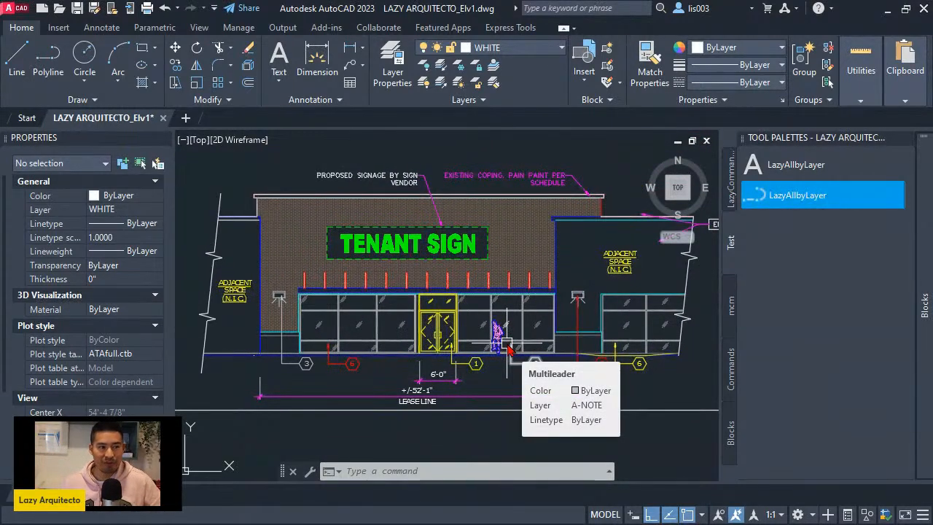
pyautogui.click(796, 207)
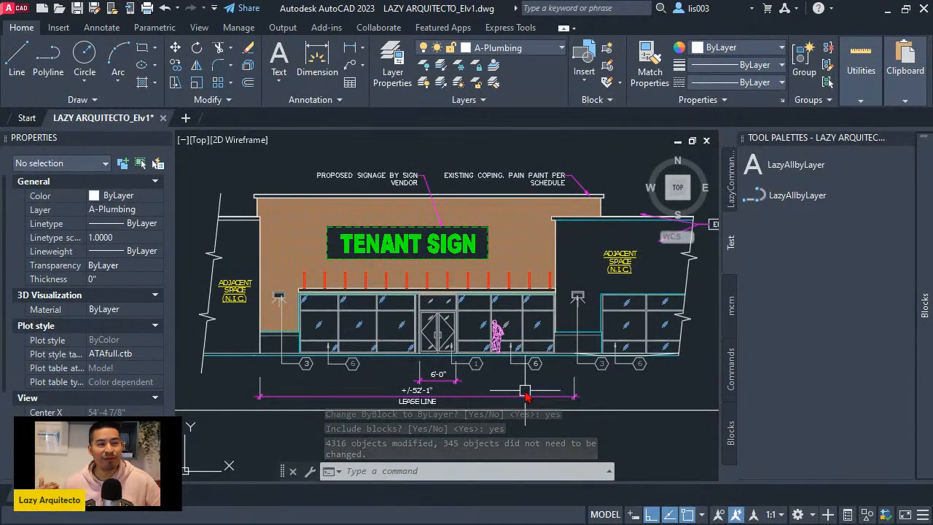
# - Check the properties of the keynote 1 multileader below the entrance doors, examine the storefront linework and person block, and deselect the multileader
pyautogui.scroll(2, 504, 376)
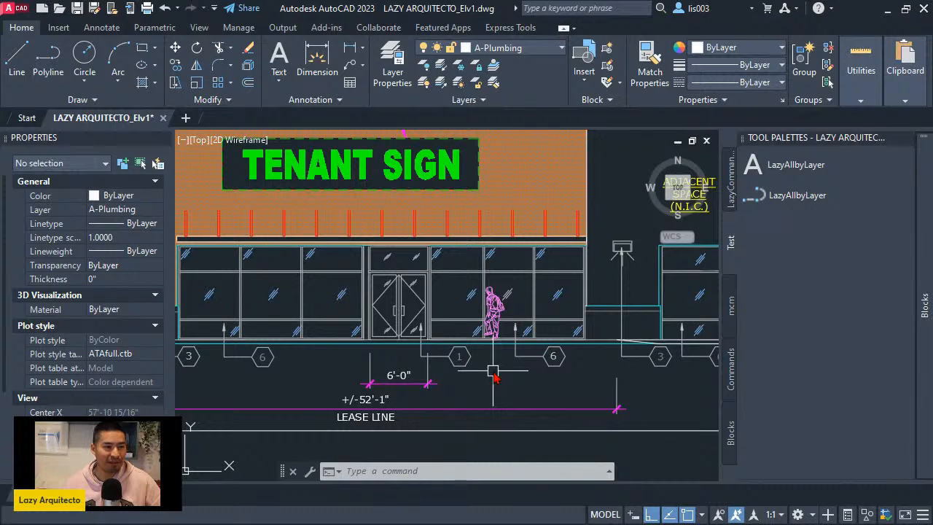
pyautogui.scroll(-2, 503, 377)
pyautogui.click(483, 371)
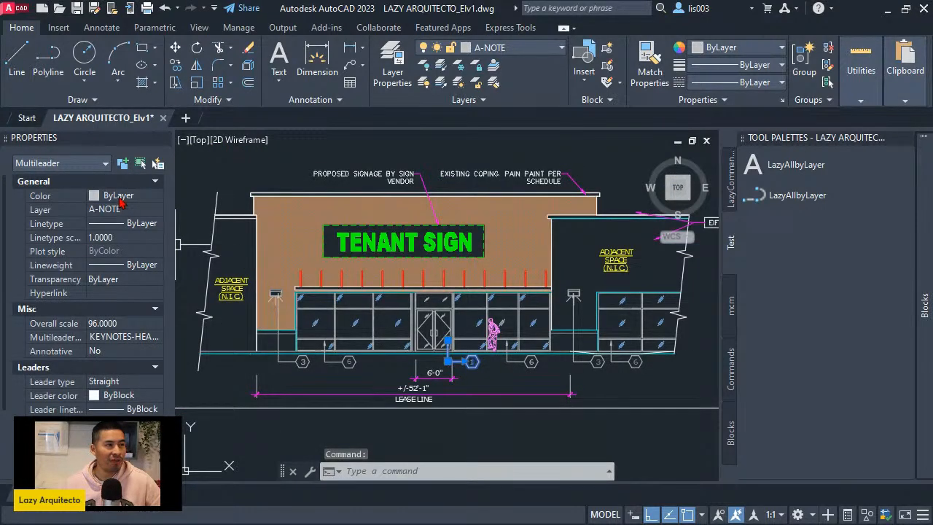
pyautogui.scroll(4, 489, 365)
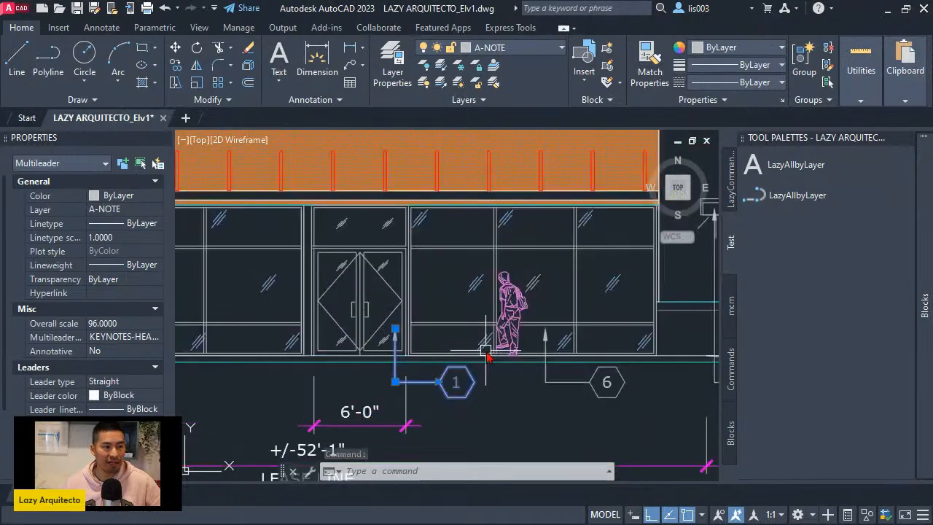
pyautogui.scroll(2, 503, 314)
pyautogui.scroll(-5, 519, 305)
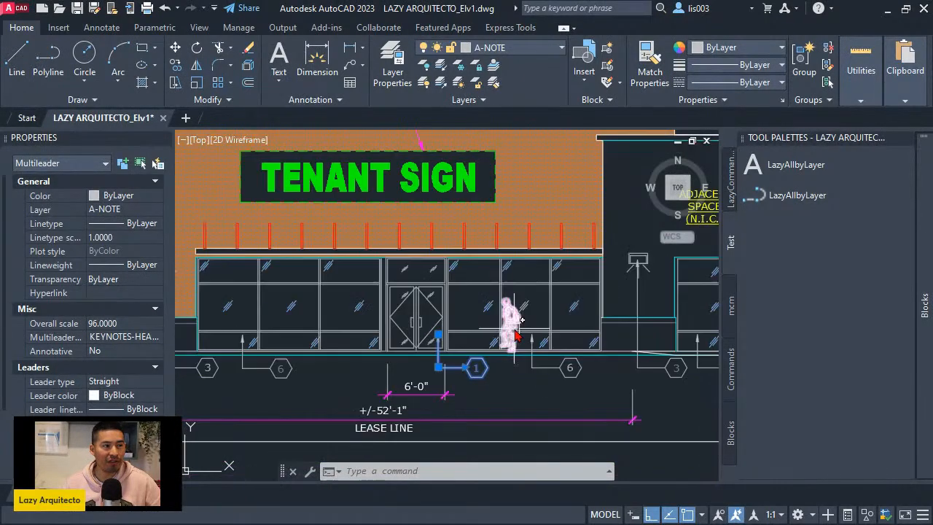
pyautogui.scroll(-1, 509, 318)
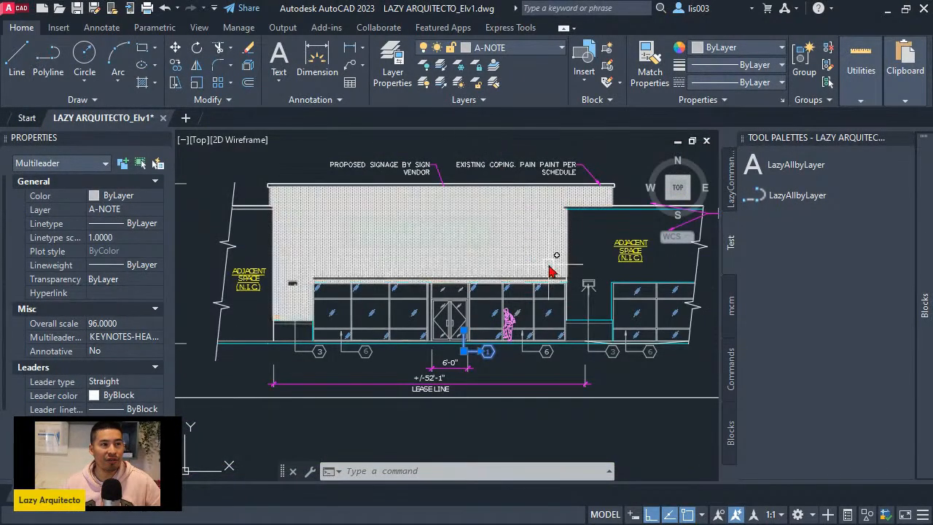
pyautogui.moveTo(567, 308); pyautogui.dragTo(520, 341, button='middle')
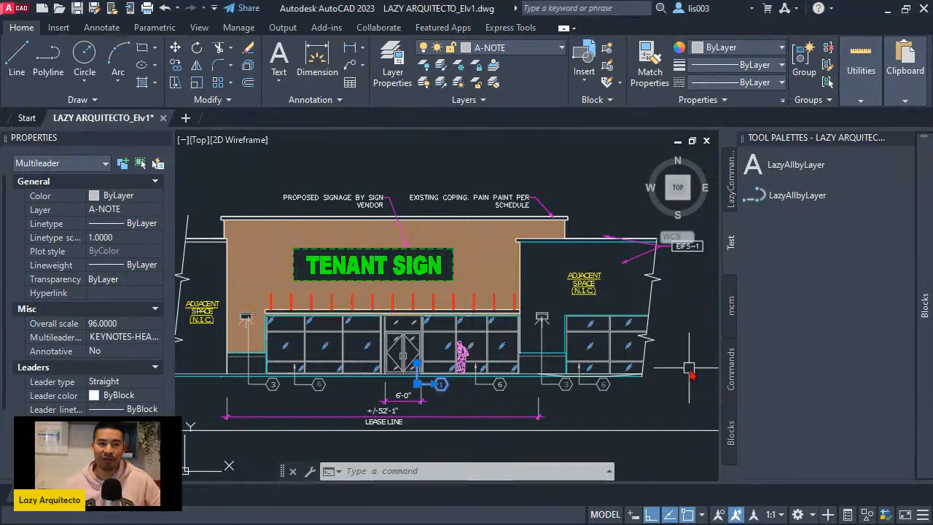
pyautogui.moveTo(680, 364)
pyautogui.mouseDown(button='middle')
pyautogui.moveTo(591, 385)
pyautogui.moveTo(549, 351)
pyautogui.mouseUp(button='middle')
pyautogui.press('Escape')
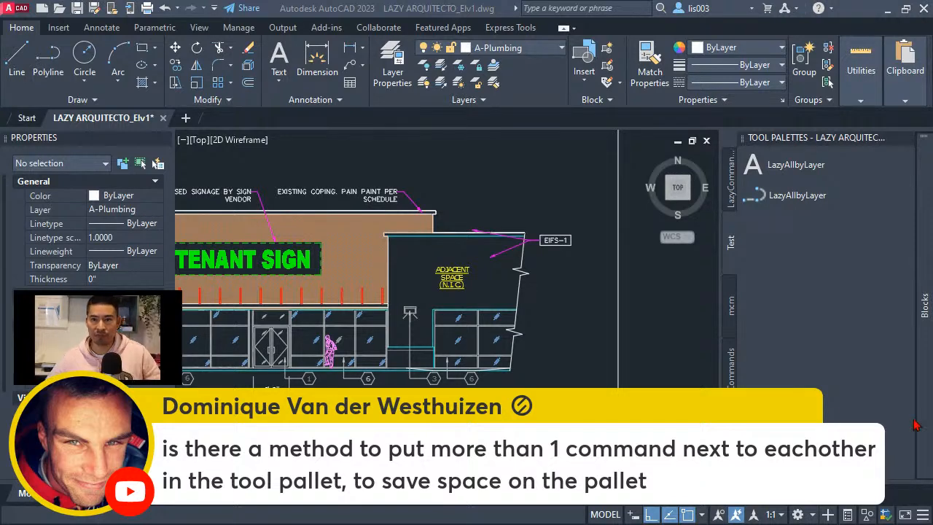
# - Copy both LazyAllbyLayer tools and paste the pair three times into the Test palette
pyautogui.moveTo(651, 300); pyautogui.dragTo(615, 302, button='middle')
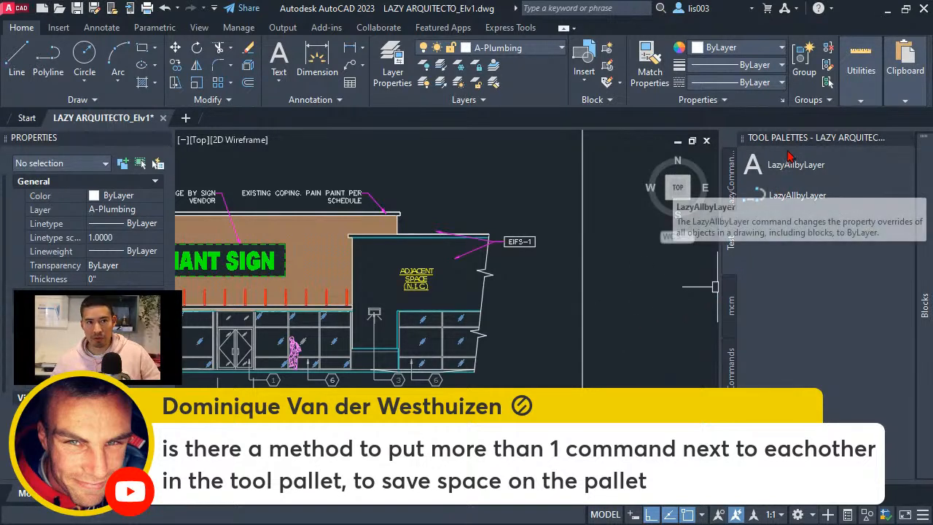
pyautogui.click(809, 188)
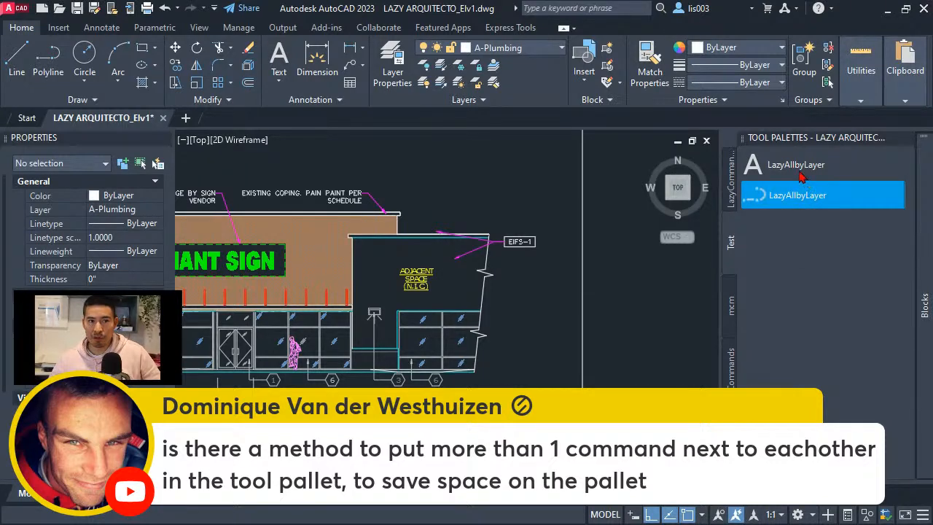
pyautogui.keyDown('ctrl'); pyautogui.click(803, 169); pyautogui.keyUp('ctrl')
pyautogui.rightClick(781, 197)
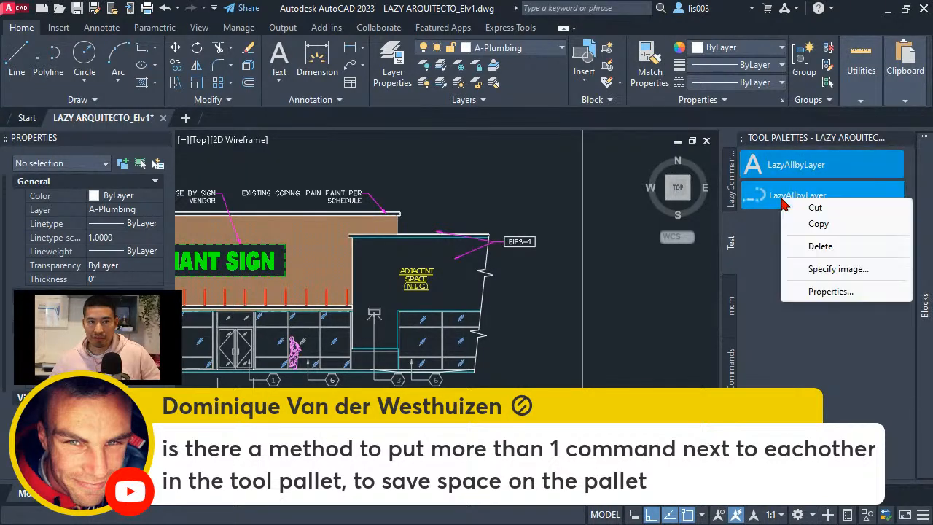
pyautogui.click(787, 222)
pyautogui.rightClick(812, 267)
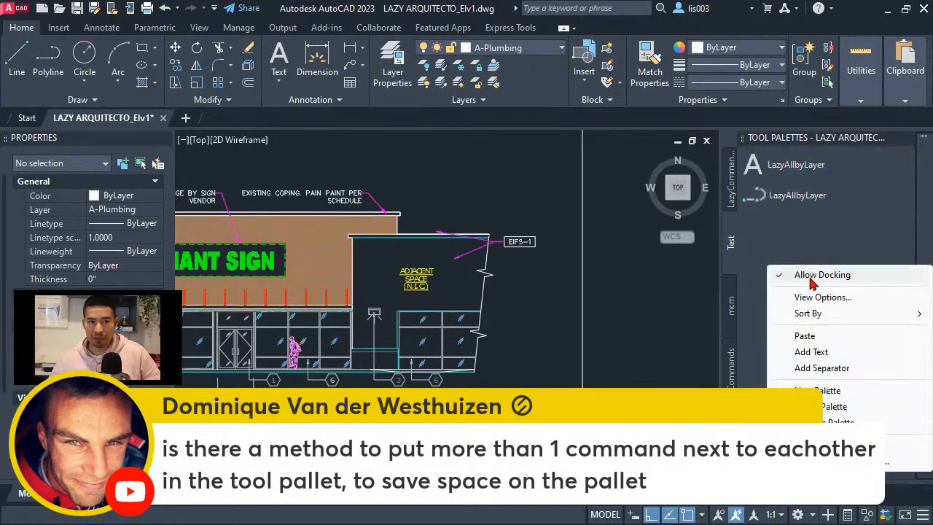
pyautogui.click(805, 336)
pyautogui.rightClick(818, 350)
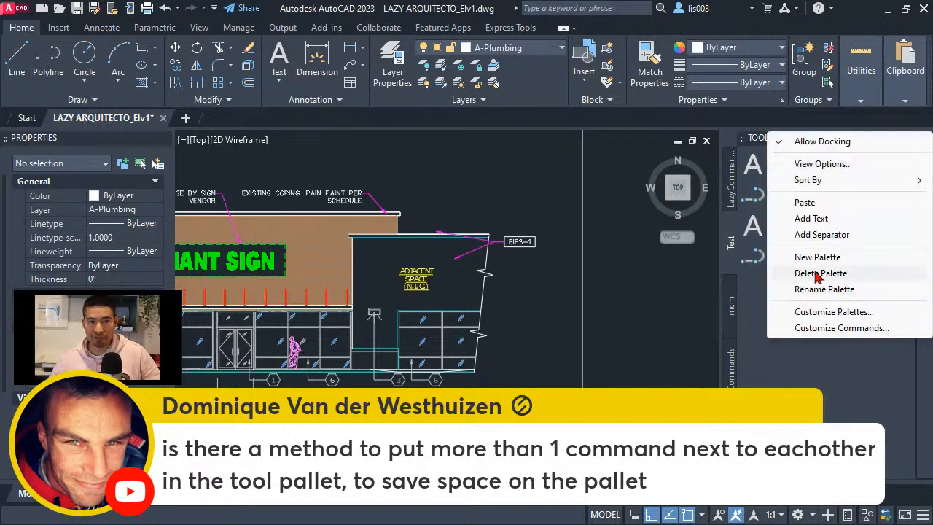
pyautogui.click(808, 206)
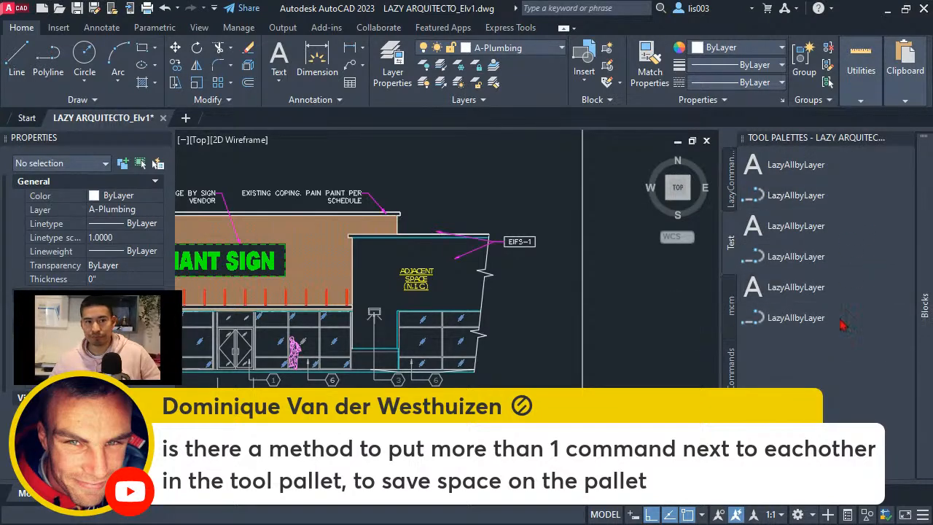
pyautogui.rightClick(804, 350)
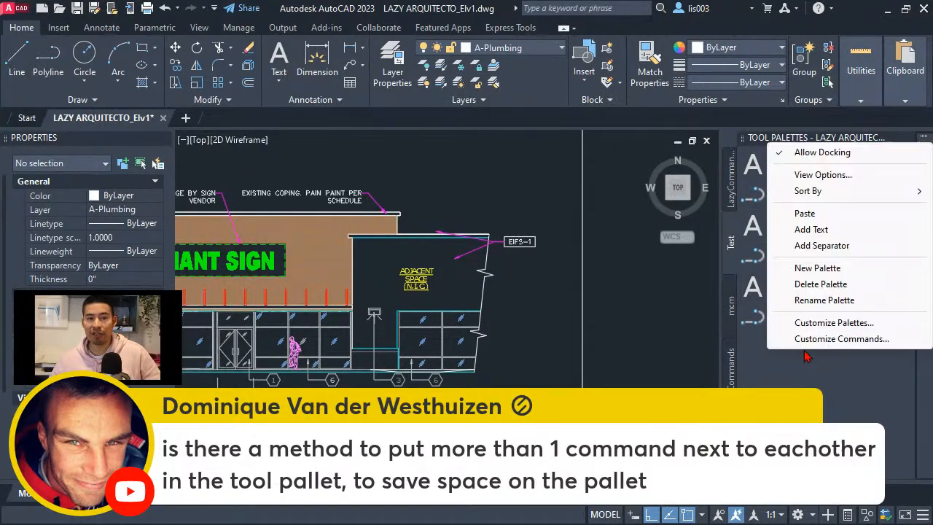
pyautogui.click(805, 213)
# - Set the current palette's view style to Icon with text with a smaller image size, and widen the palette to fit three tools per row
pyautogui.moveTo(922, 412)
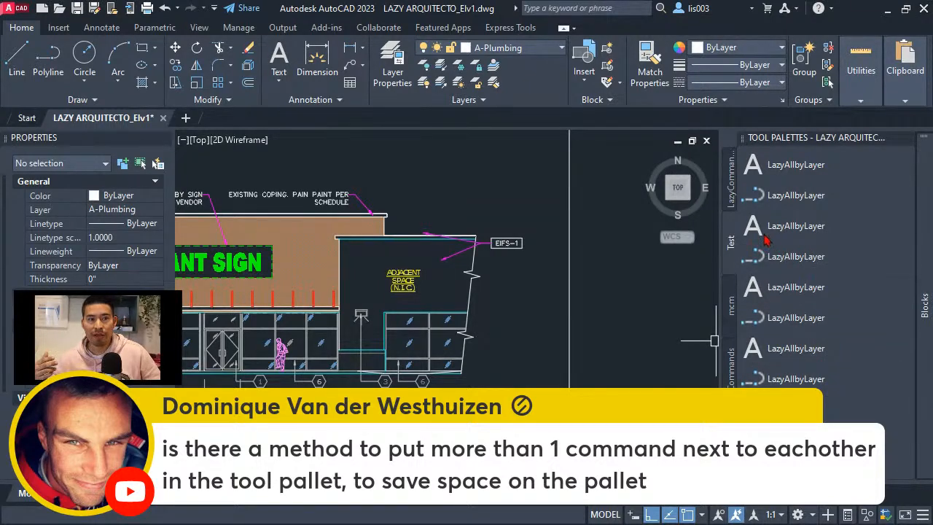
pyautogui.rightClick(733, 231)
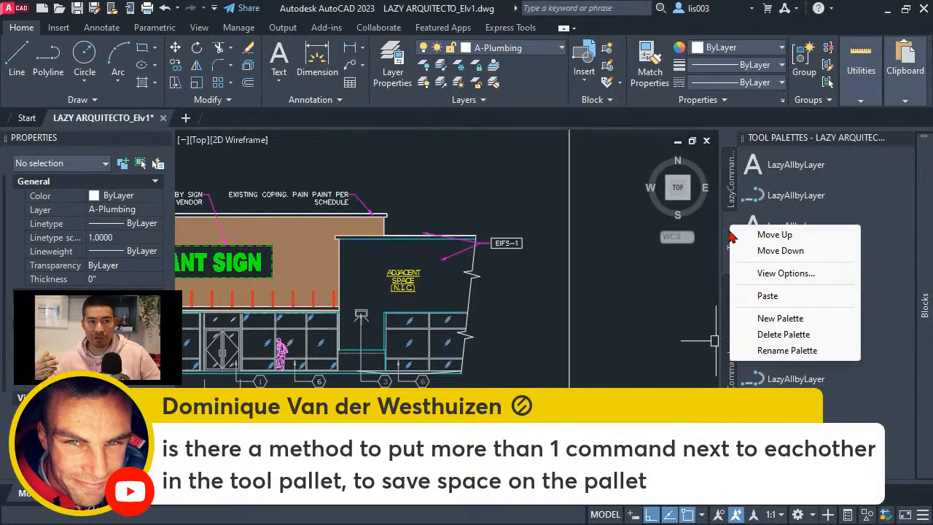
pyautogui.click(780, 275)
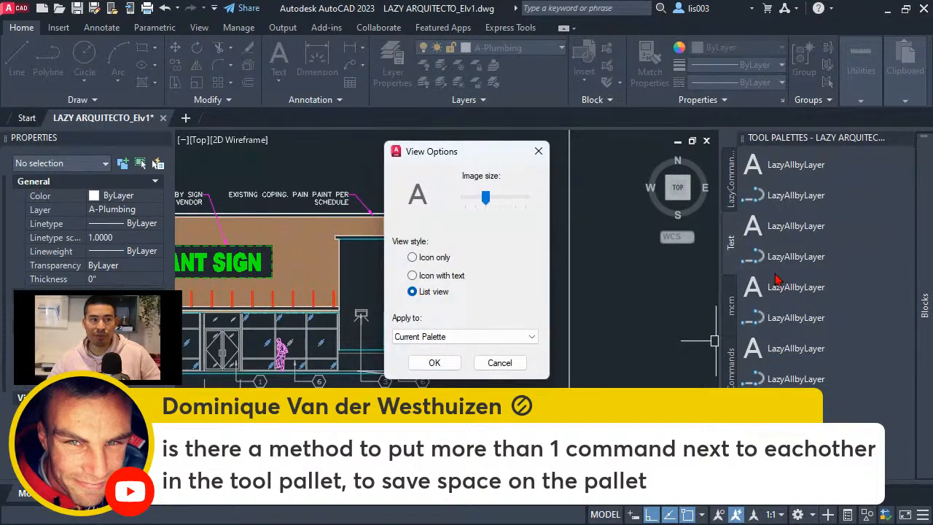
pyautogui.click(423, 280)
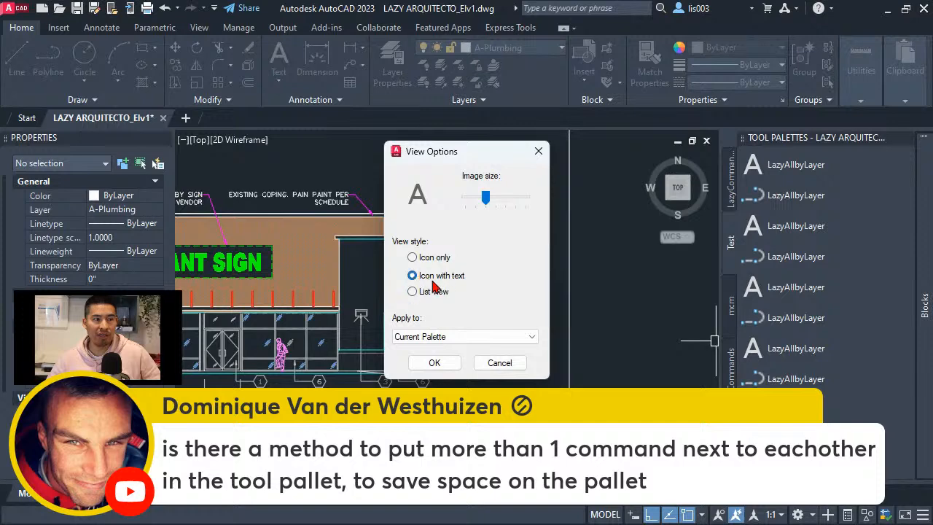
pyautogui.click(480, 199)
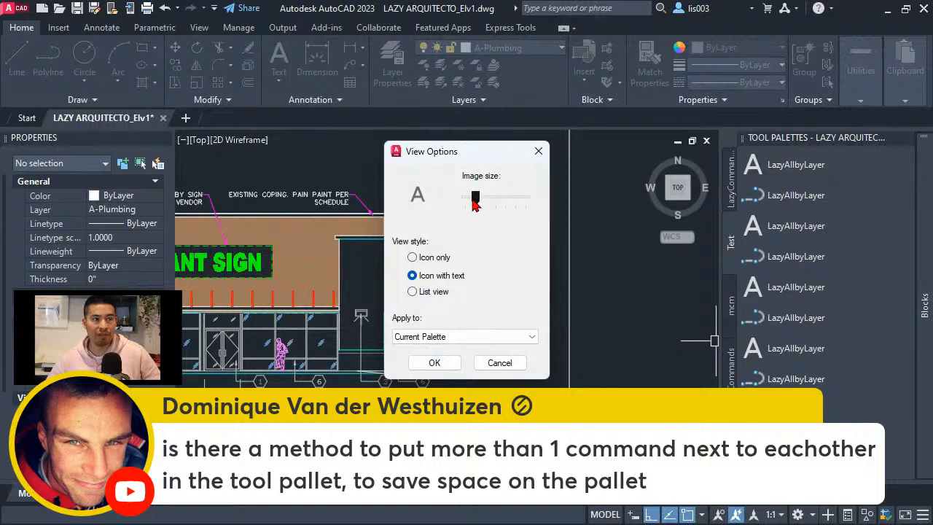
pyautogui.click(441, 364)
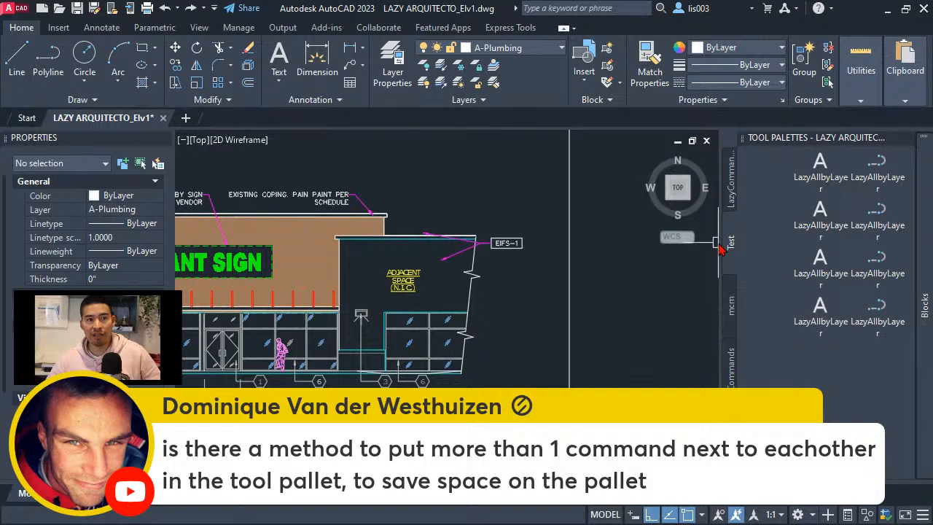
pyautogui.moveTo(718, 244); pyautogui.dragTo(705, 243)
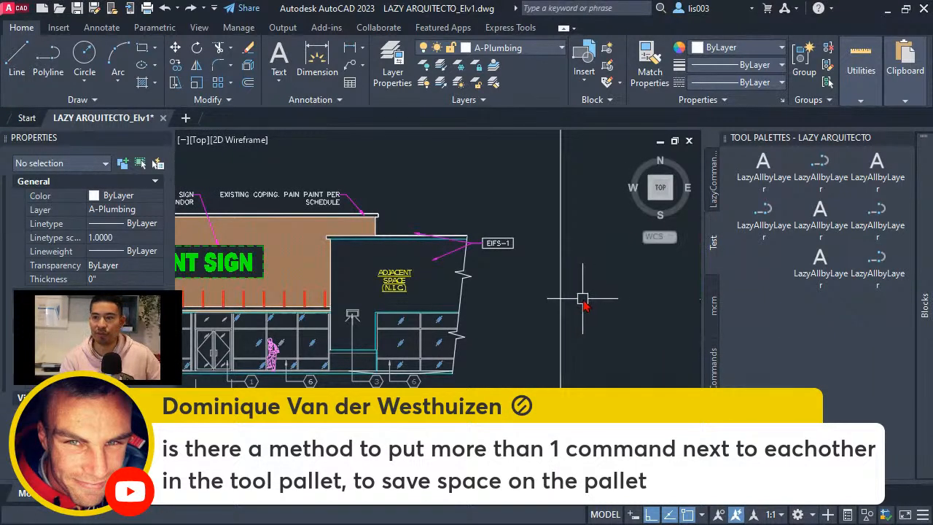
pyautogui.scroll(-2, 594, 300)
pyautogui.moveTo(474, 325); pyautogui.dragTo(557, 366, button='middle')
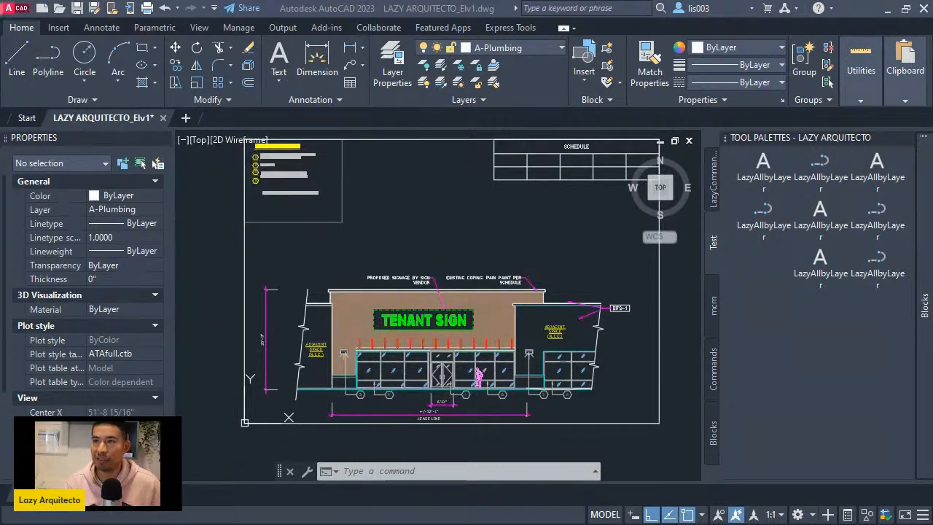
# - Switch to the browser and look through the Lazy Arquitecto Patreon page's membership levels, introduction and recent posts
pyautogui.moveTo(932, 102); pyautogui.dragTo(371, 3)
pyautogui.scroll(10, 434, 302)
pyautogui.scroll(8, 426, 300)
pyautogui.scroll(-2, 427, 300)
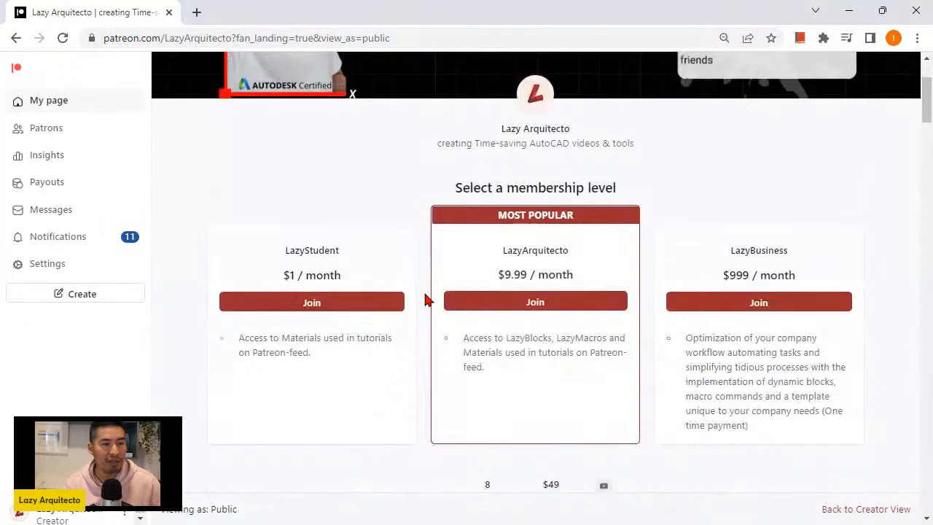
pyautogui.scroll(-2, 427, 300)
pyautogui.scroll(-10, 427, 300)
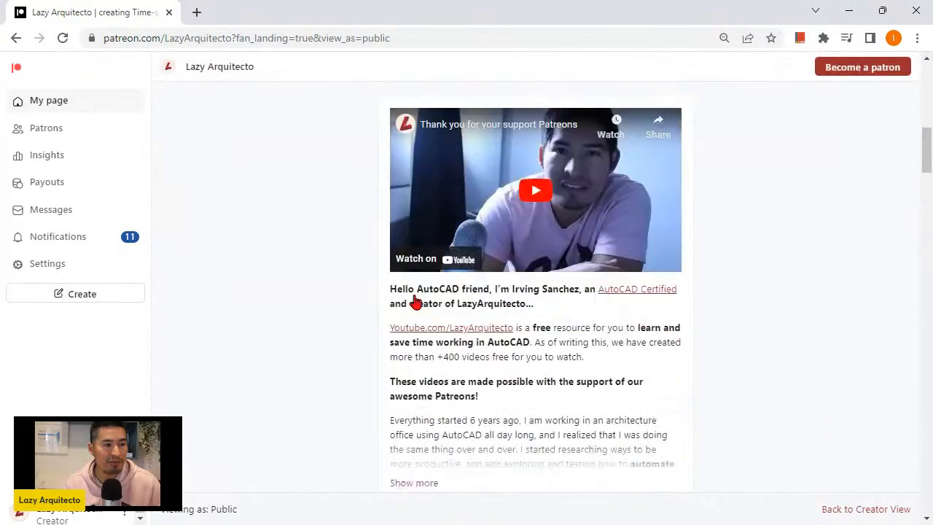
pyautogui.scroll(-2, 415, 307)
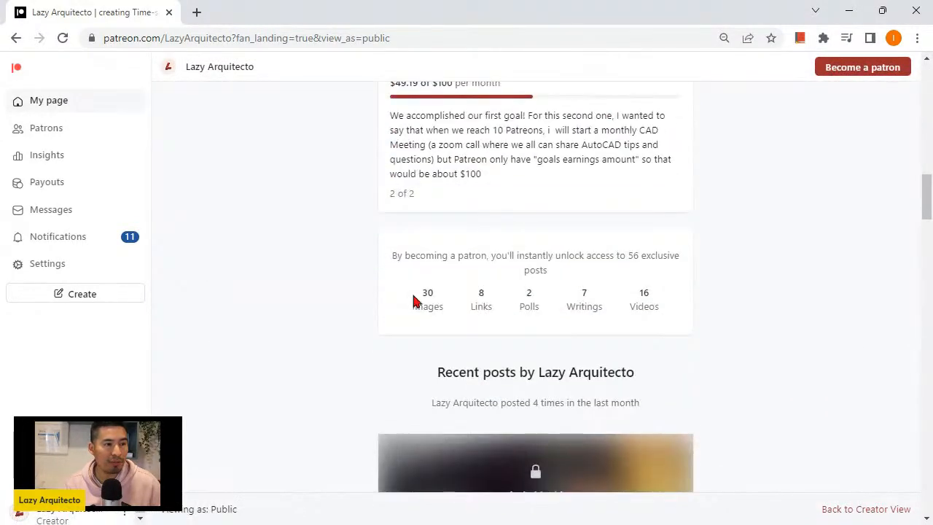
pyautogui.scroll(-4, 408, 276)
pyautogui.scroll(-2, 443, 339)
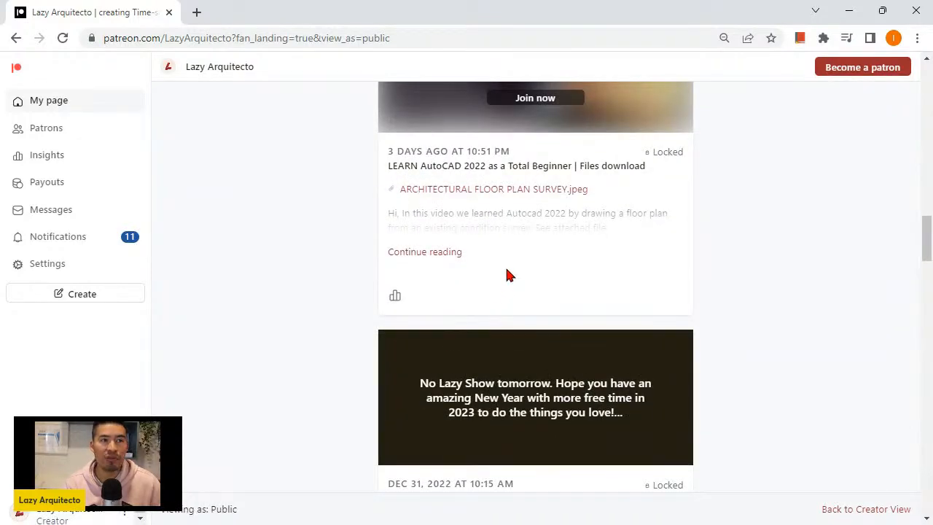
pyautogui.scroll(-4, 656, 227)
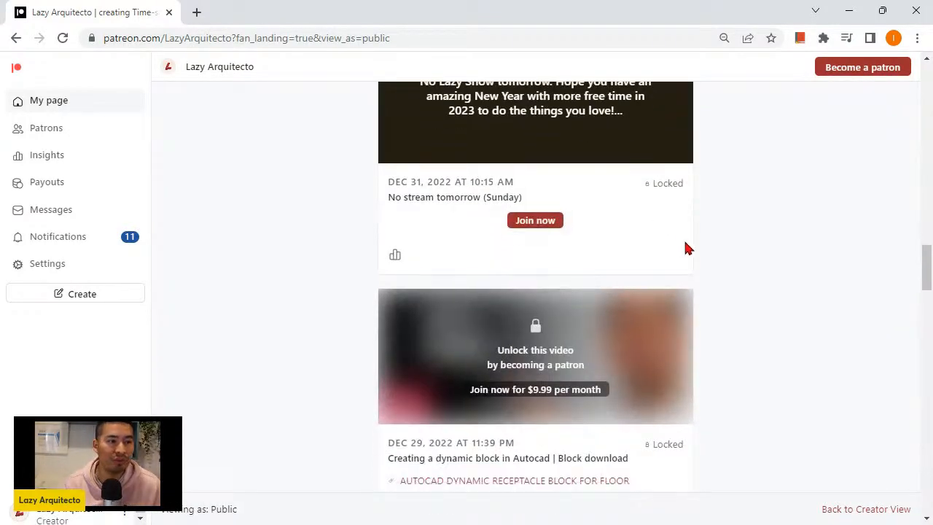
pyautogui.scroll(-8, 685, 248)
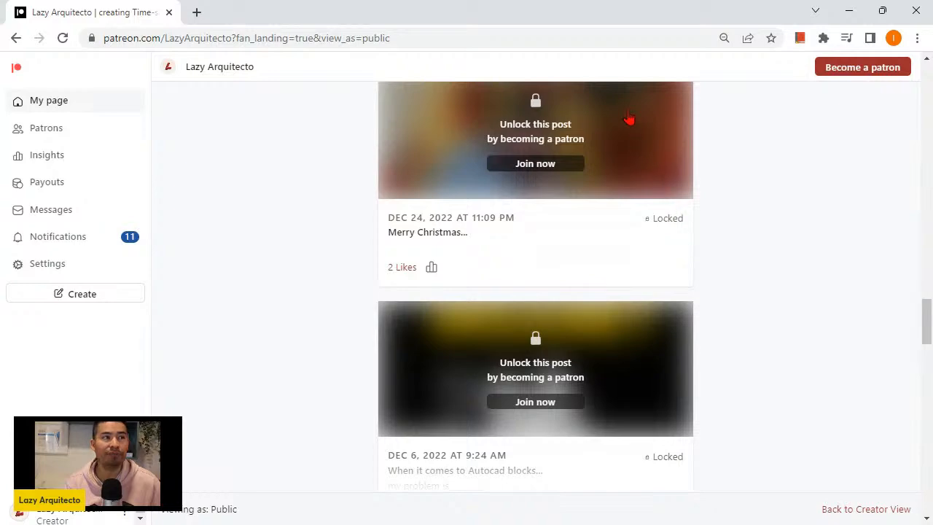